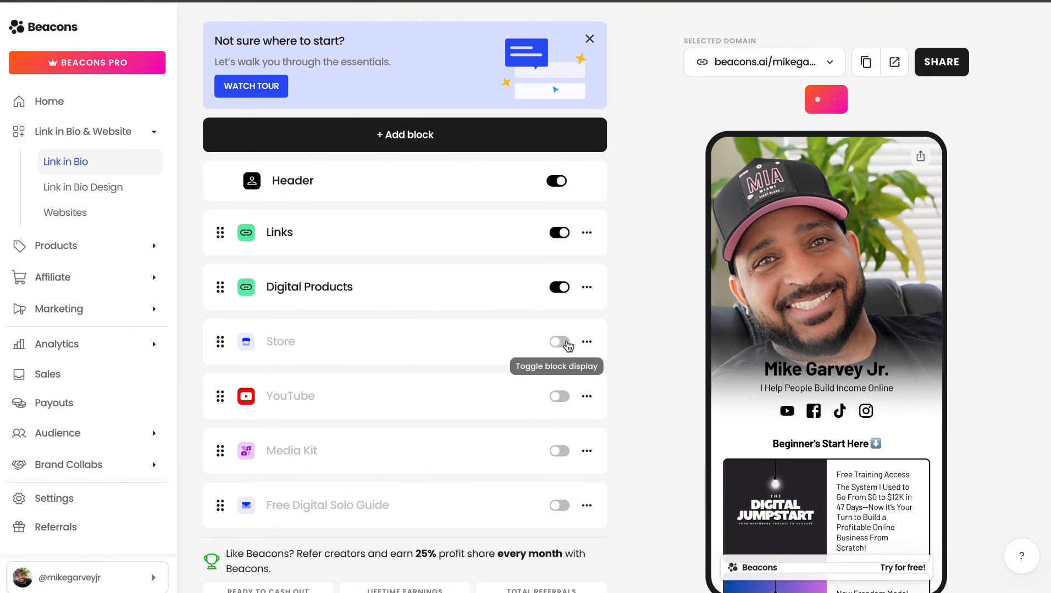
- Turn on the display of the Store block and check its products in the page preview
{"action": "left_click", "coordinate": [569, 344]}
{"action": "scroll", "coordinate": [809, 394], "scroll_direction": "down", "scroll_amount": 8}
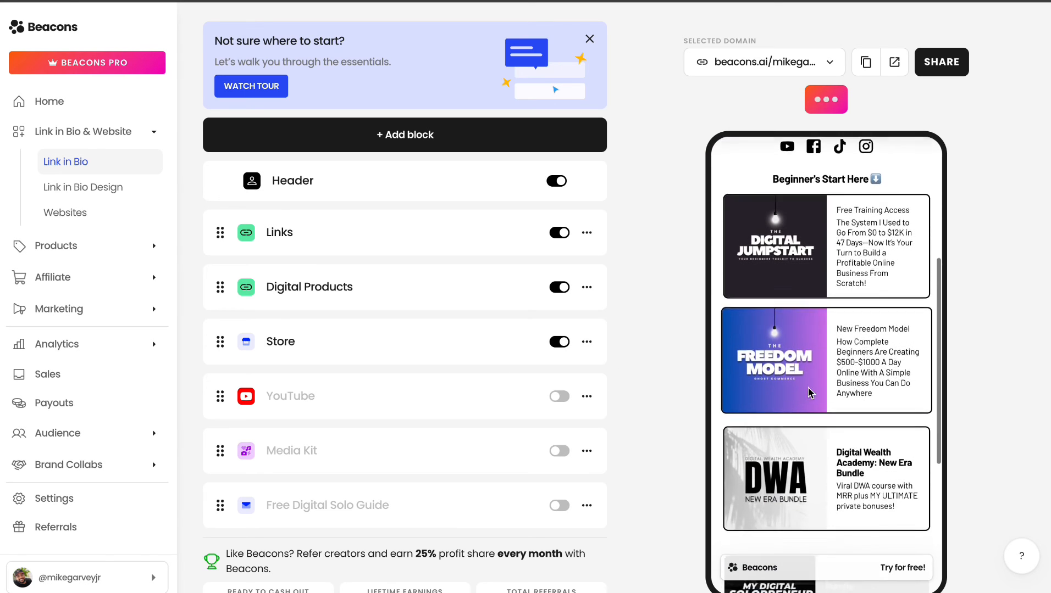
{"action": "scroll", "coordinate": [809, 393], "scroll_direction": "down", "scroll_amount": 1}
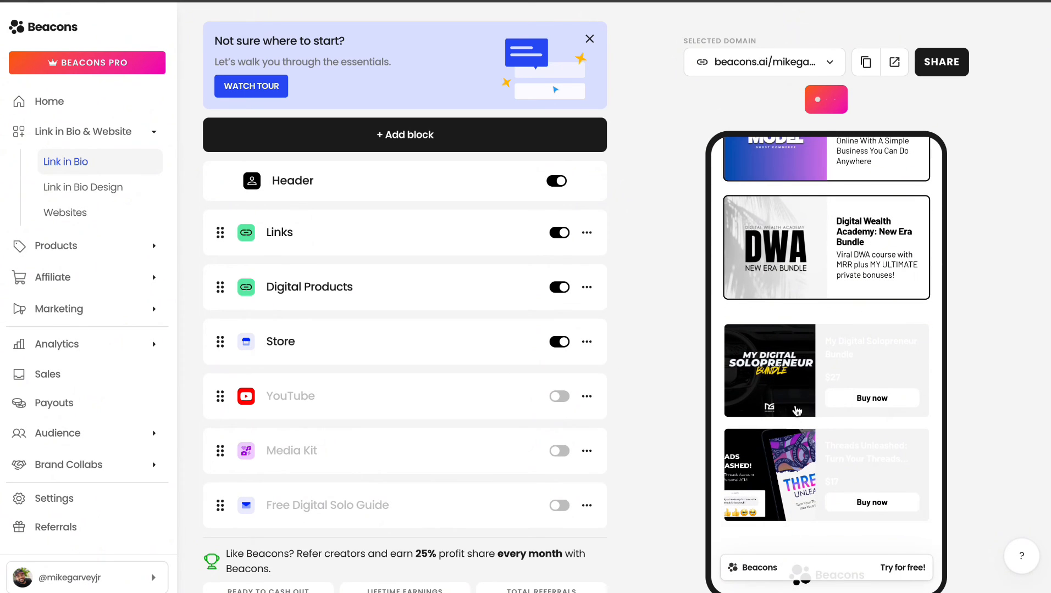
{"action": "scroll", "coordinate": [810, 415], "scroll_direction": "down", "scroll_amount": 1}
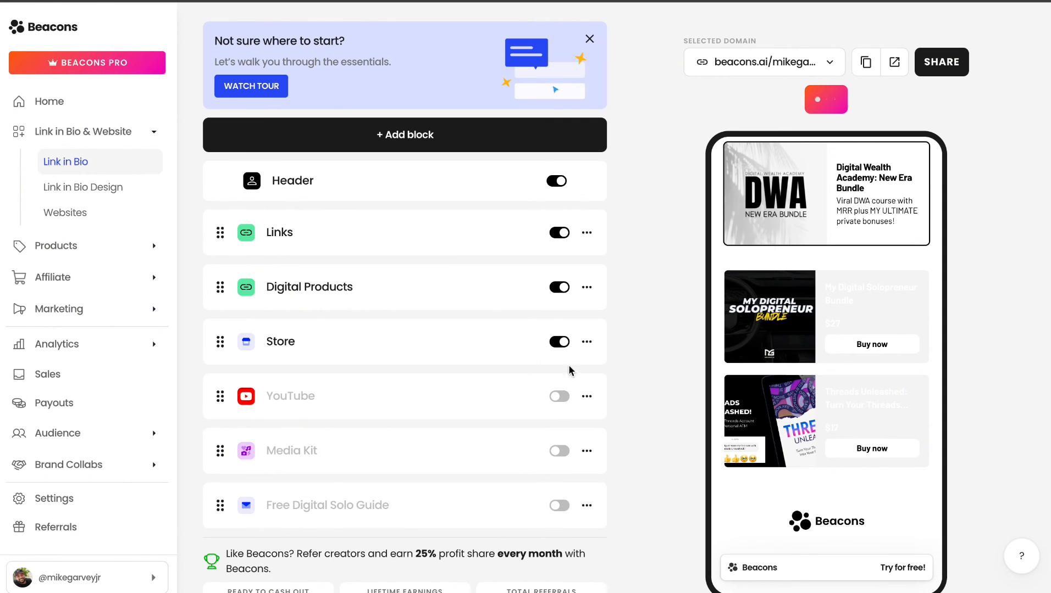
{"action": "left_click", "coordinate": [561, 343]}
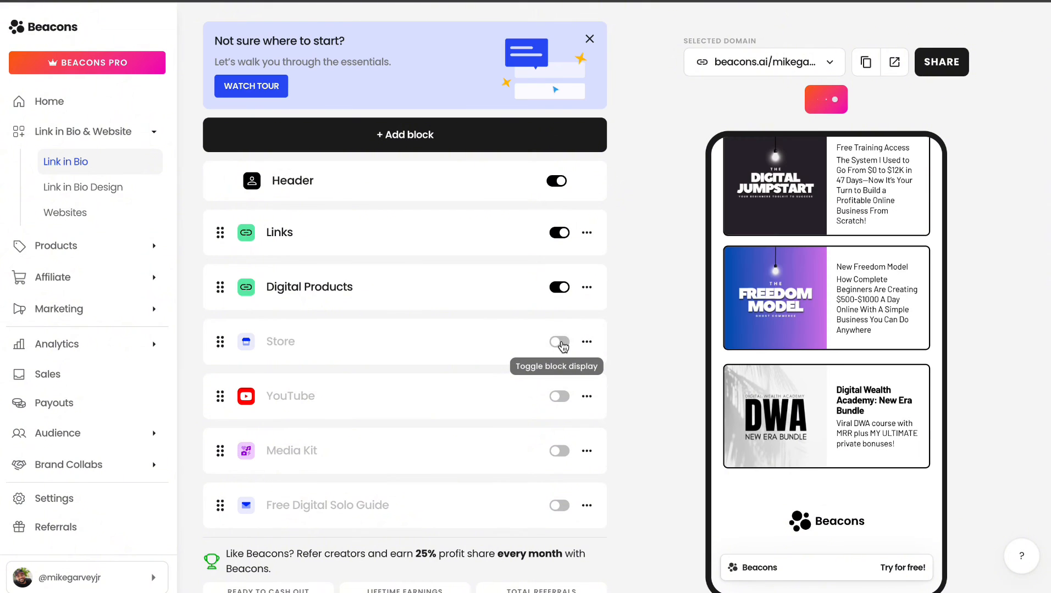
{"action": "left_click", "coordinate": [560, 343]}
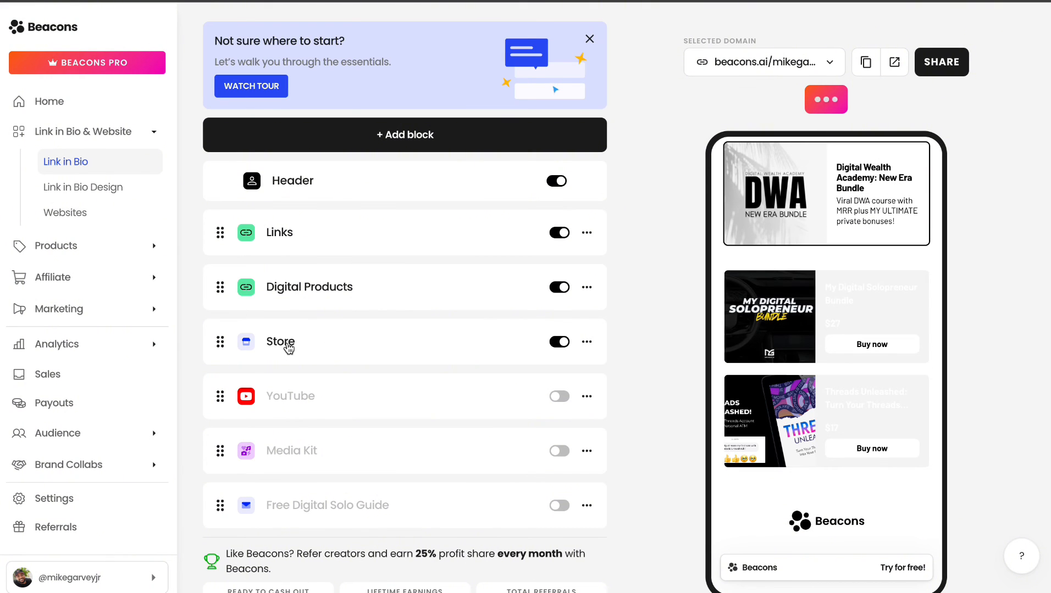
- Open the Store block and start adding a new product
{"action": "left_click", "coordinate": [286, 349]}
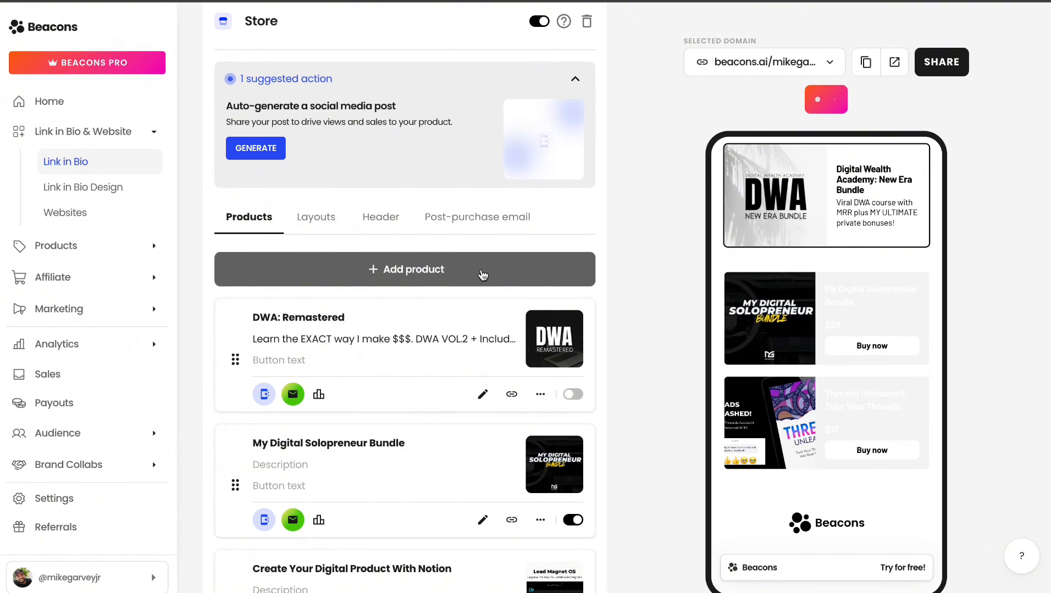
{"action": "left_click", "coordinate": [482, 275]}
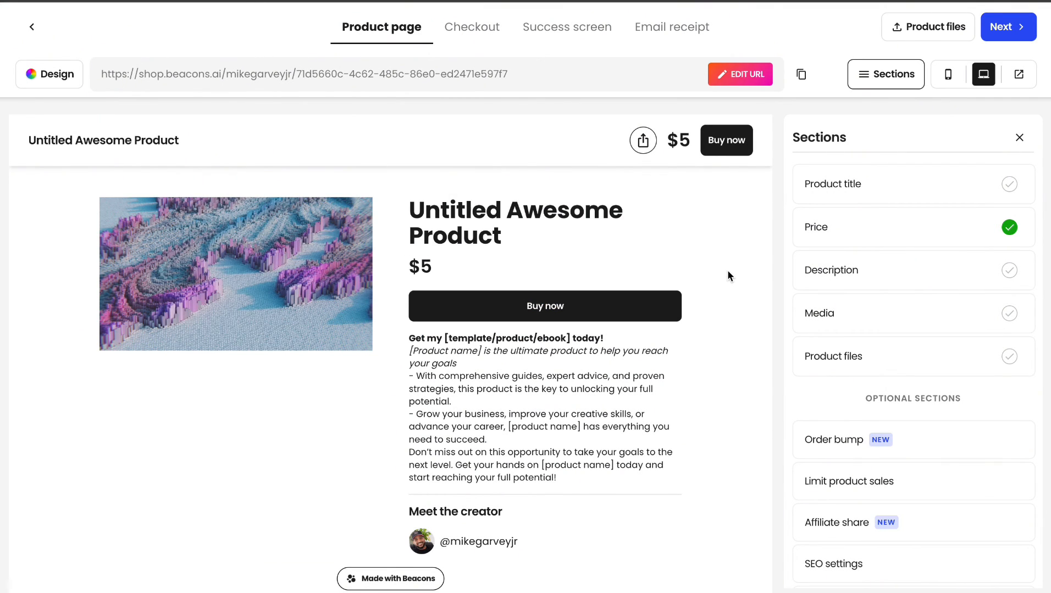
{"action": "scroll", "coordinate": [727, 271], "scroll_direction": "down", "scroll_amount": 1}
{"action": "scroll", "coordinate": [727, 272], "scroll_direction": "up", "scroll_amount": 1}
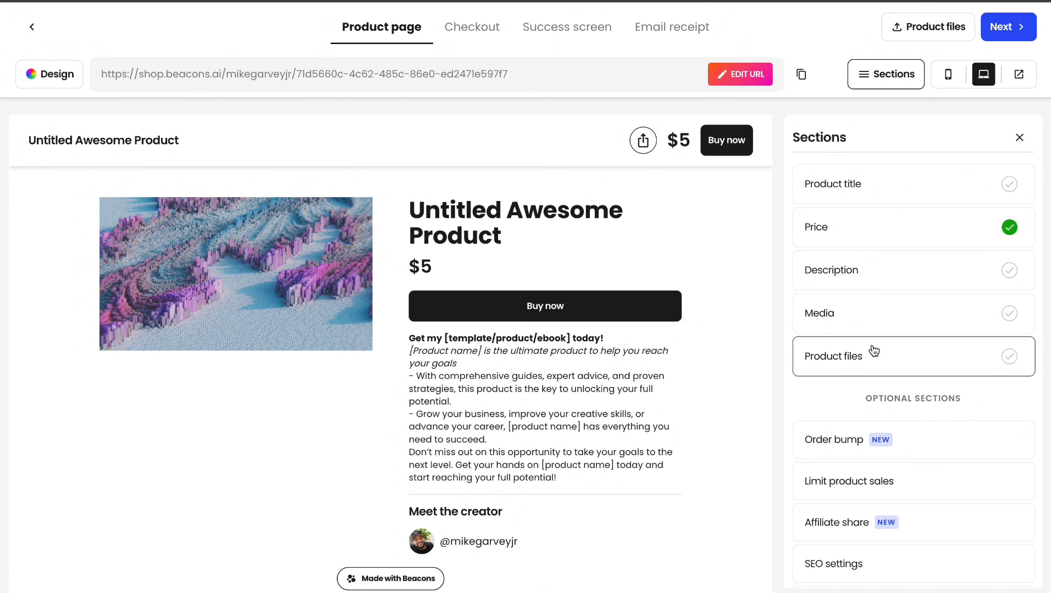
- Set the product title to "How To Make Money With Digital Marketing" and return to the section list
{"action": "left_click", "coordinate": [877, 183]}
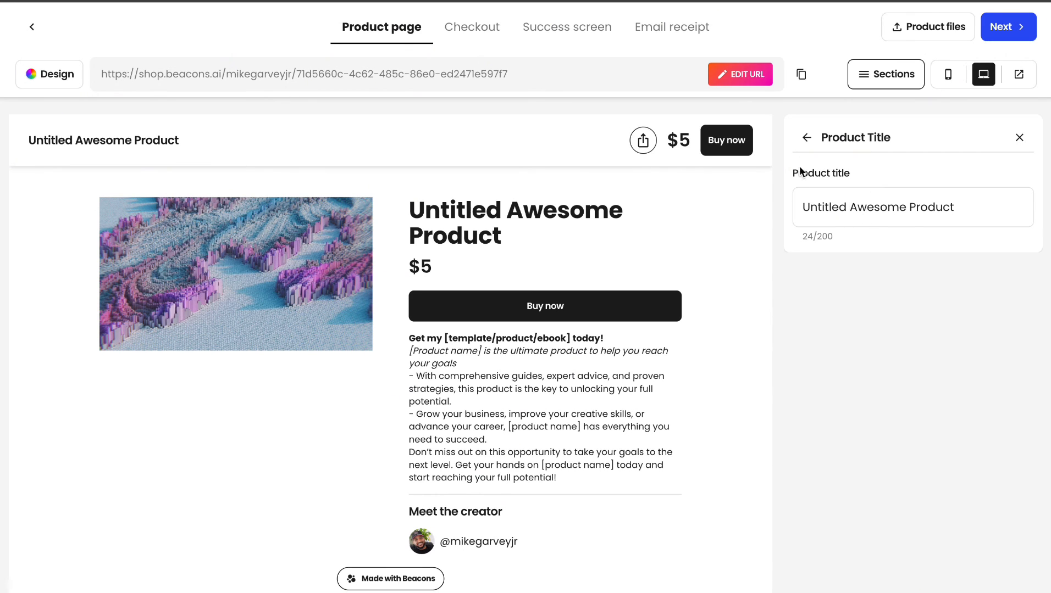
{"action": "left_click", "coordinate": [851, 202]}
{"action": "key", "text": "ctrl+a"}
{"action": "type", "text": "How To Make Money With Digital Marketing"}
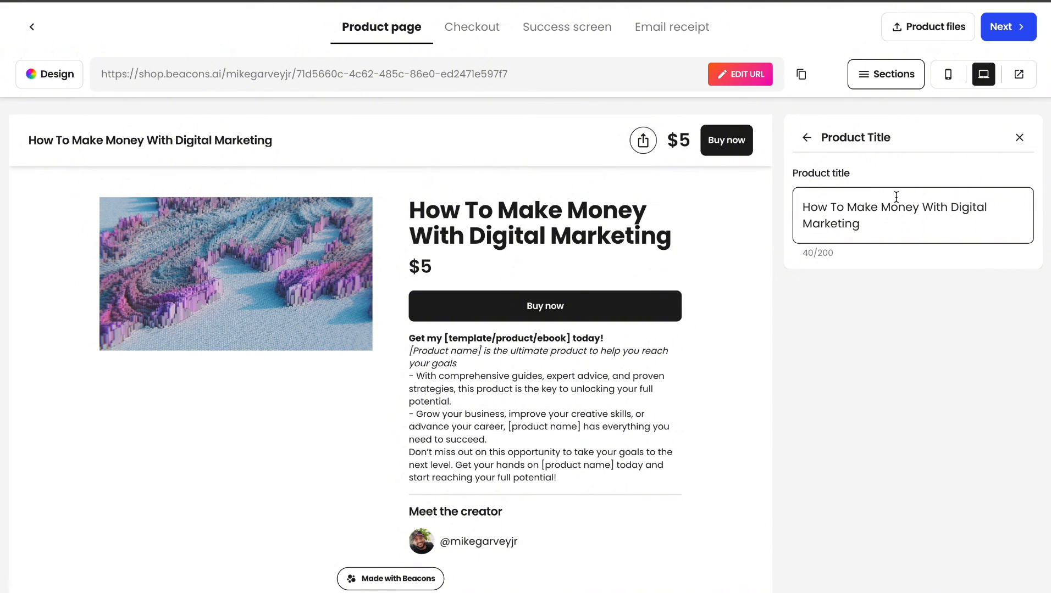
{"action": "left_click", "coordinate": [887, 306]}
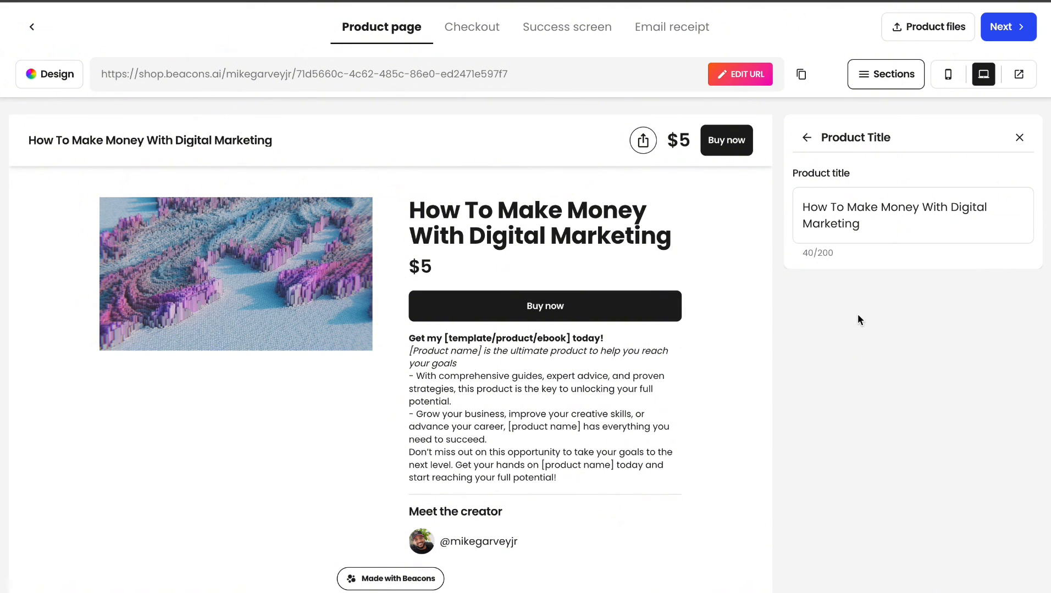
{"action": "left_click", "coordinate": [807, 137]}
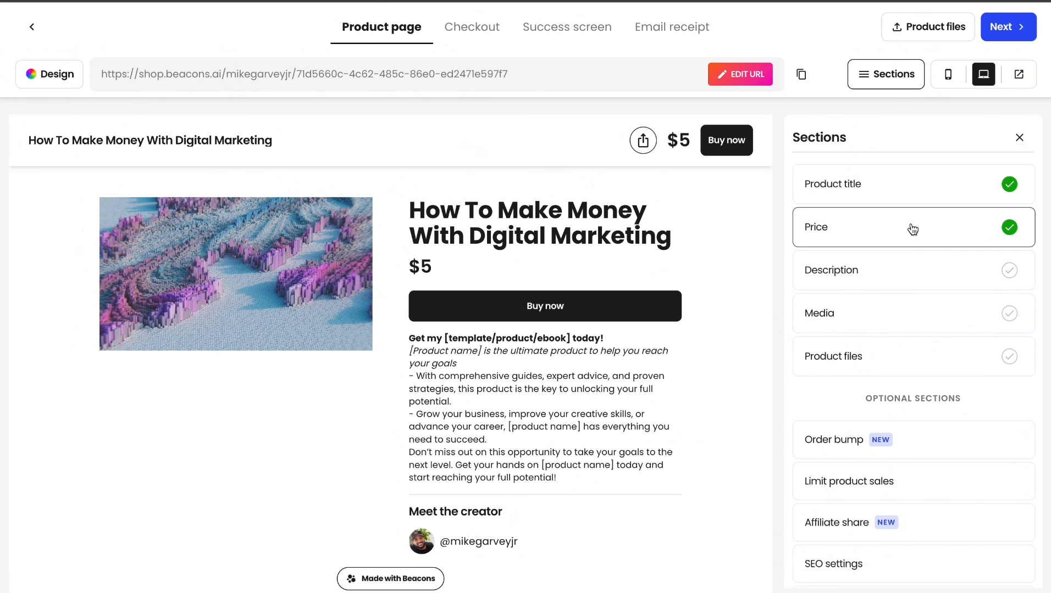
- Set the product's fixed price to 27 USD and return to the section list
{"action": "left_click", "coordinate": [877, 231]}
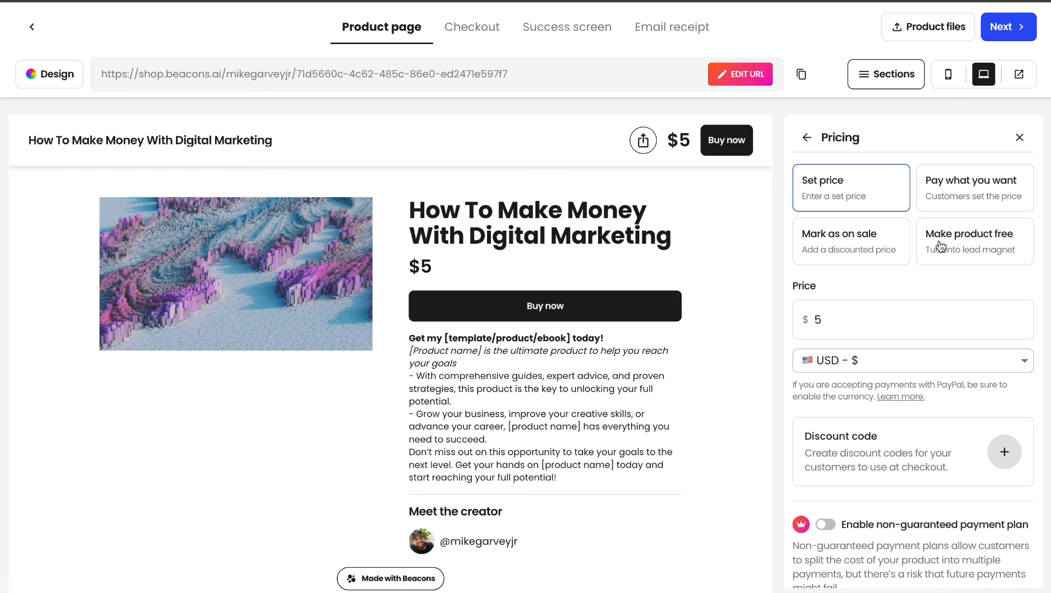
{"action": "left_click", "coordinate": [824, 318]}
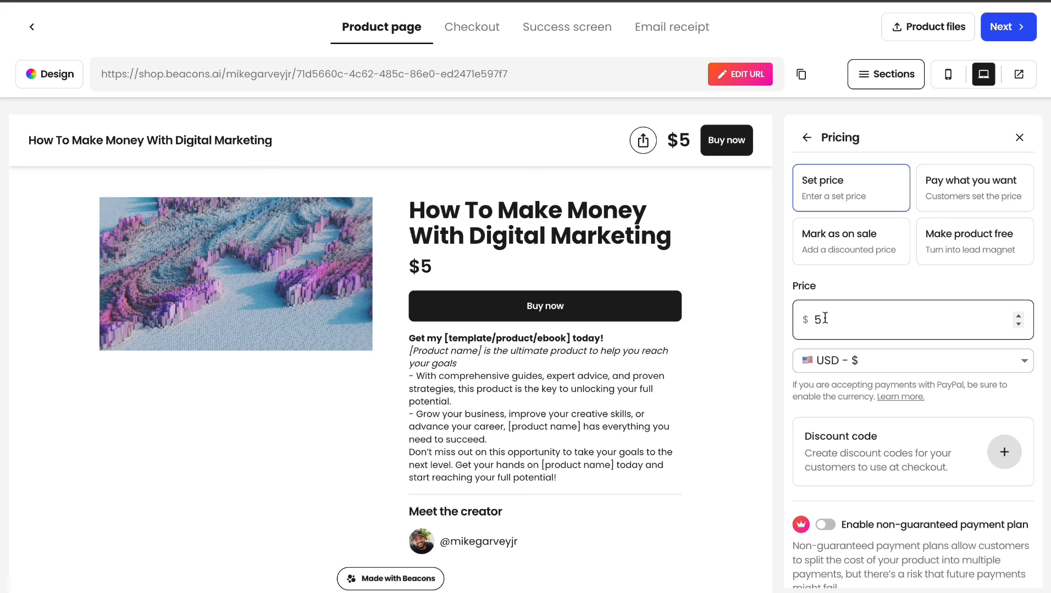
{"action": "key", "text": "BackSpace"}
{"action": "type", "text": "27"}
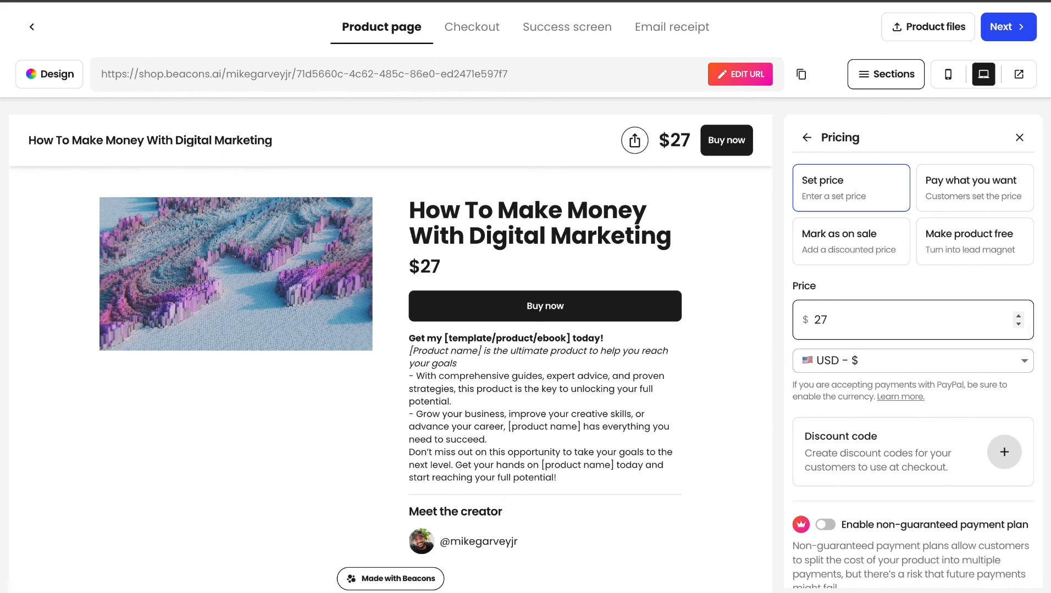
{"action": "left_click", "coordinate": [881, 280]}
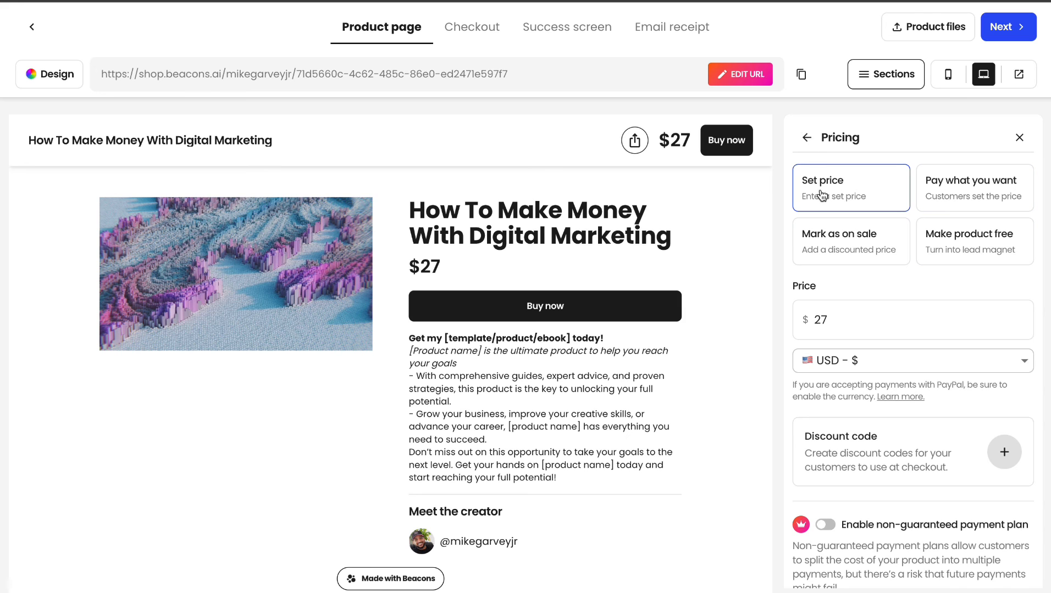
{"action": "left_click", "coordinate": [810, 137]}
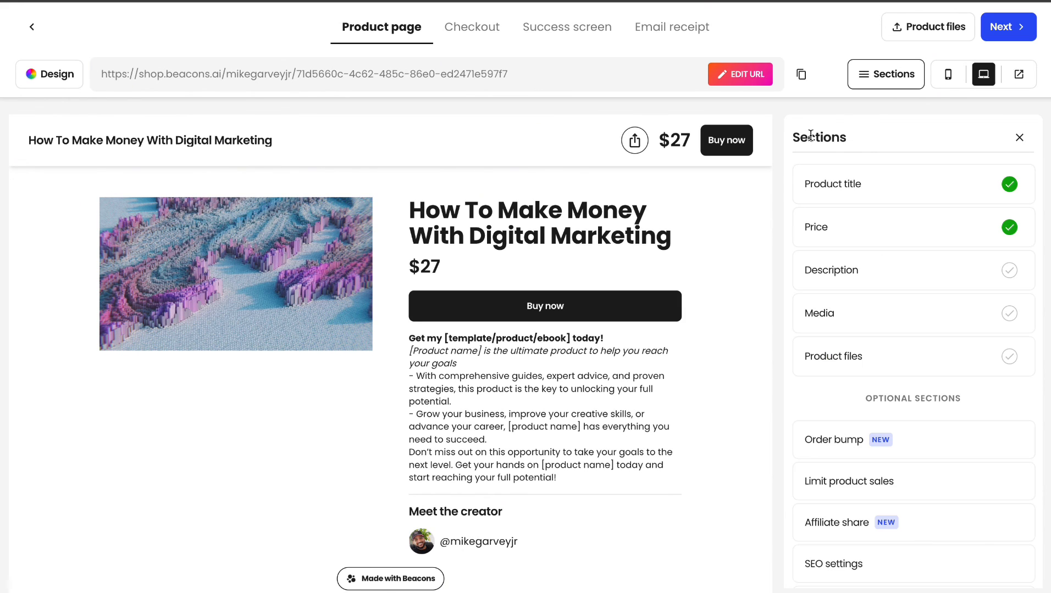
- Replace the placeholder description with sales copy for the digital marketing guide, including an "Inside, you'll discover:" checklist, and read it through
{"action": "left_click", "coordinate": [908, 272]}
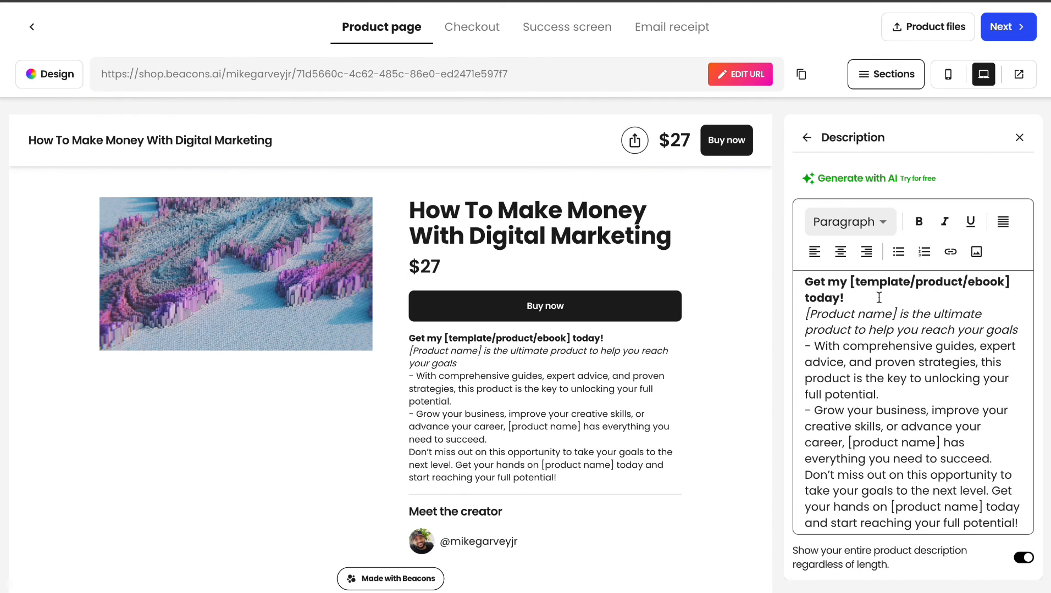
{"action": "scroll", "coordinate": [878, 358], "scroll_direction": "down", "scroll_amount": 2}
{"action": "scroll", "coordinate": [878, 358], "scroll_direction": "up", "scroll_amount": 1}
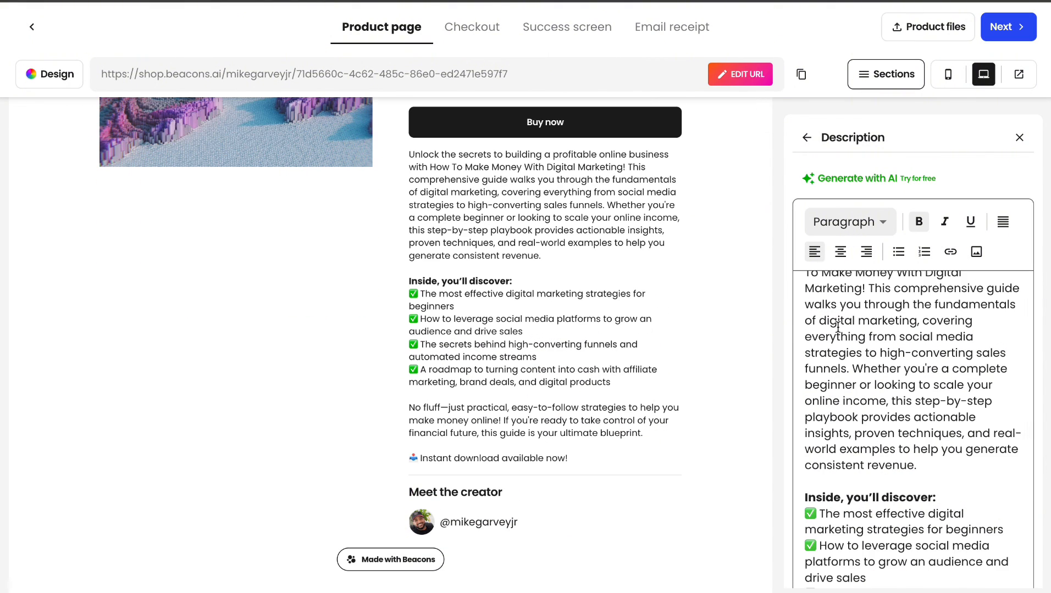
{"action": "scroll", "coordinate": [836, 329], "scroll_direction": "up", "scroll_amount": 1}
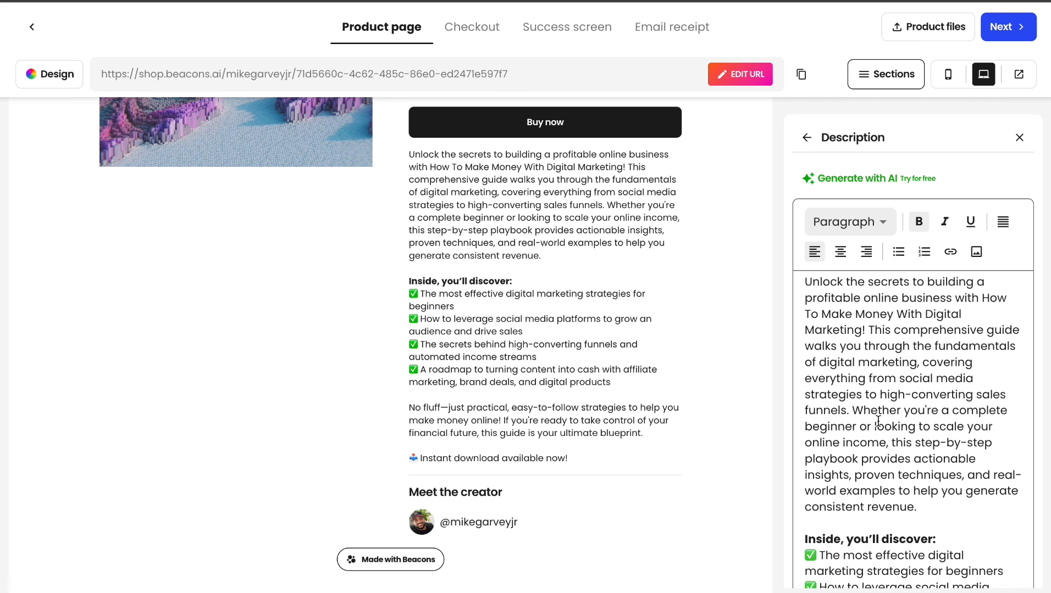
{"action": "scroll", "coordinate": [877, 421], "scroll_direction": "down", "scroll_amount": 3}
{"action": "scroll", "coordinate": [877, 421], "scroll_direction": "up", "scroll_amount": 3}
{"action": "scroll", "coordinate": [633, 327], "scroll_direction": "up", "scroll_amount": 2}
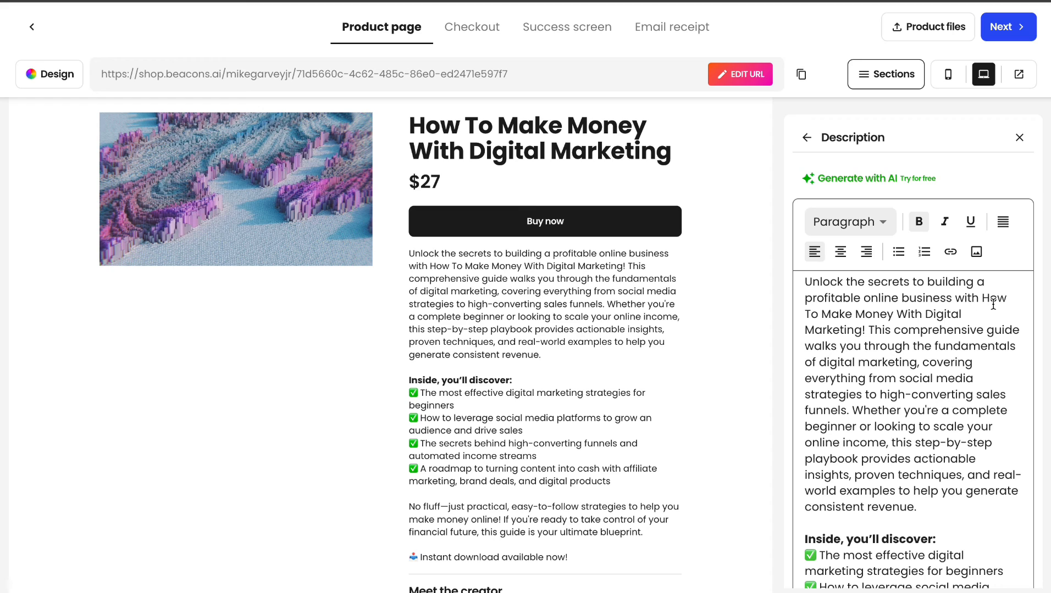
- Insert a paragraph break in the description before "This comprehensive guide walks you" and return to the section list
{"action": "left_click", "coordinate": [870, 330]}
{"action": "key", "text": "Return"}
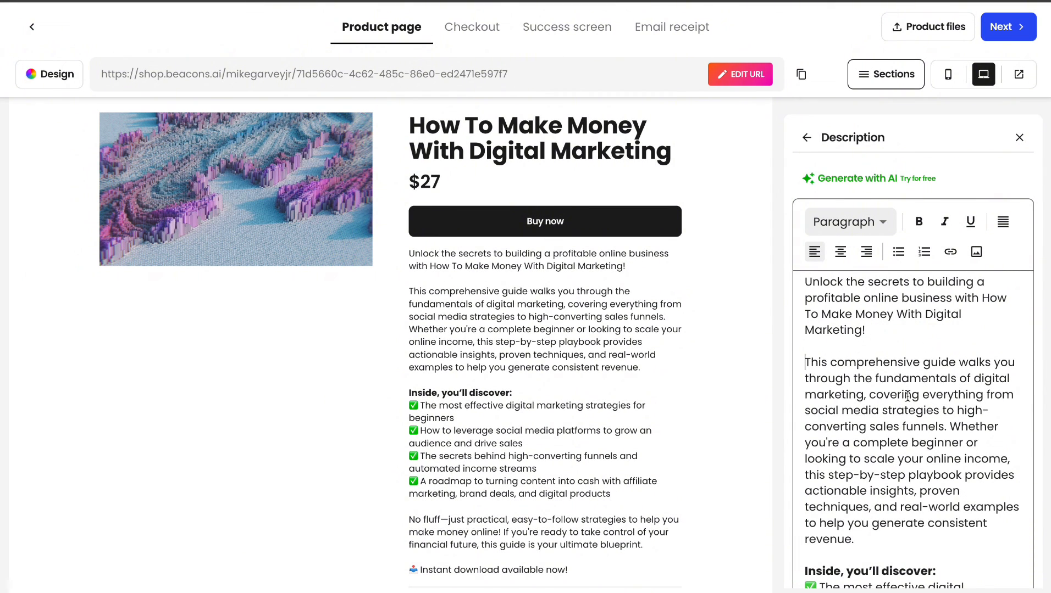
{"action": "scroll", "coordinate": [950, 420], "scroll_direction": "down", "scroll_amount": 2}
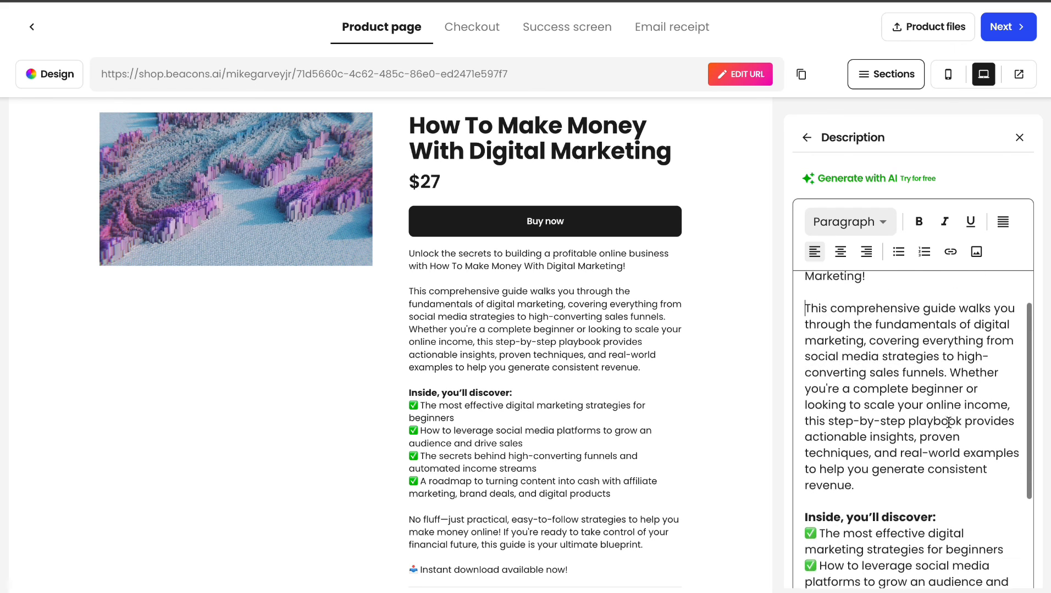
{"action": "scroll", "coordinate": [950, 420], "scroll_direction": "up", "scroll_amount": 1}
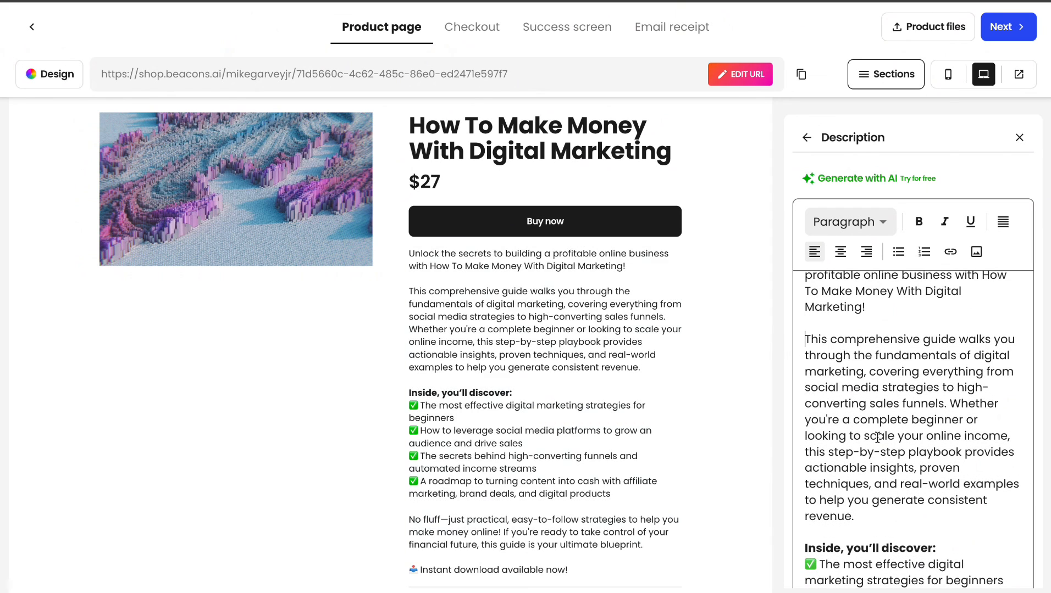
{"action": "scroll", "coordinate": [877, 436], "scroll_direction": "down", "scroll_amount": 1}
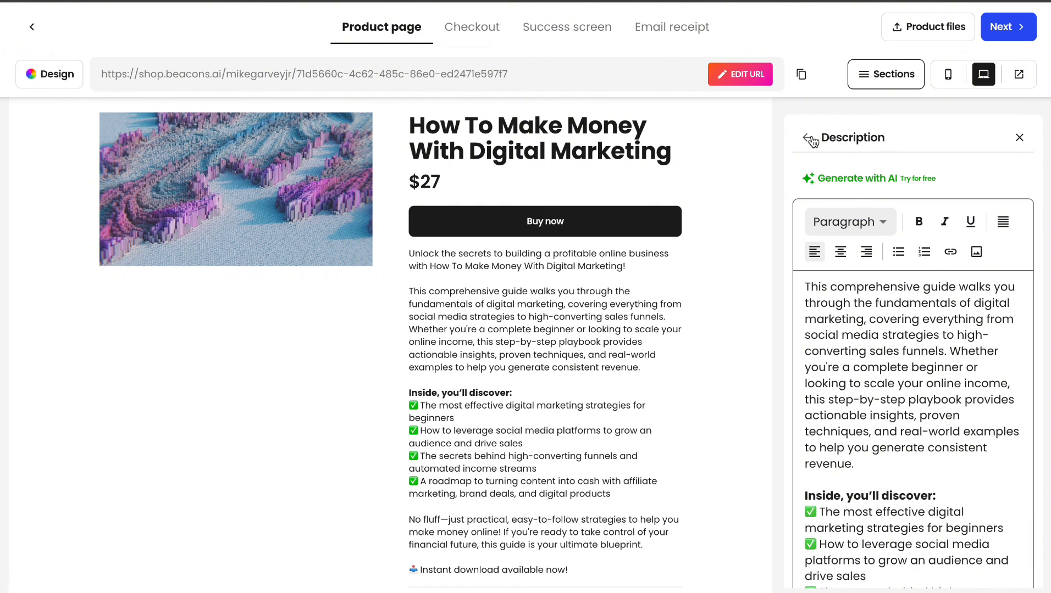
{"action": "left_click", "coordinate": [808, 137]}
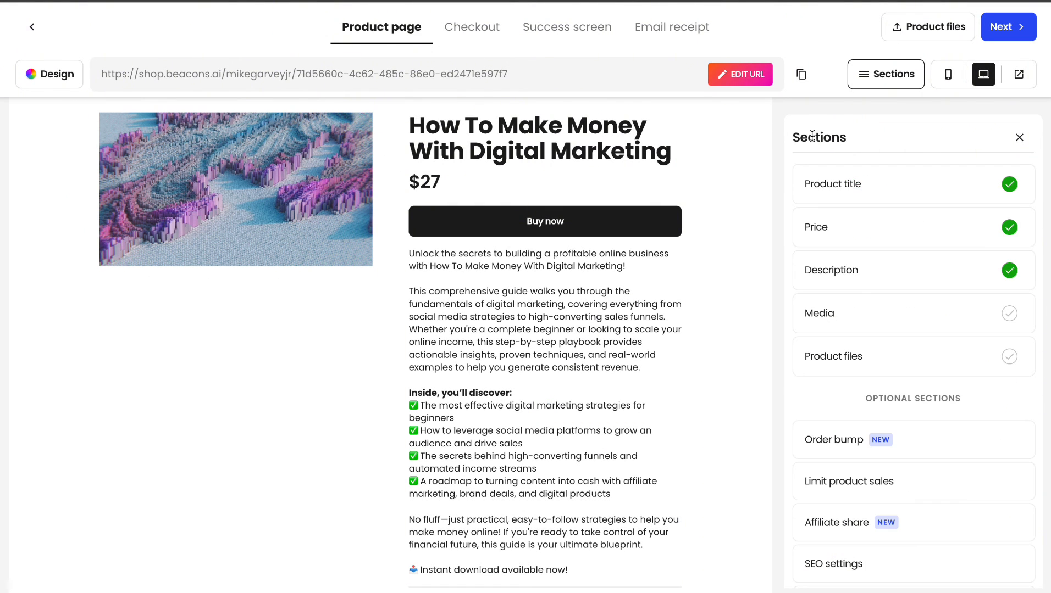
- Add the "Make Money With Digital Marketing" book cover image to the product media and remove the placeholder image
{"action": "left_click", "coordinate": [894, 315]}
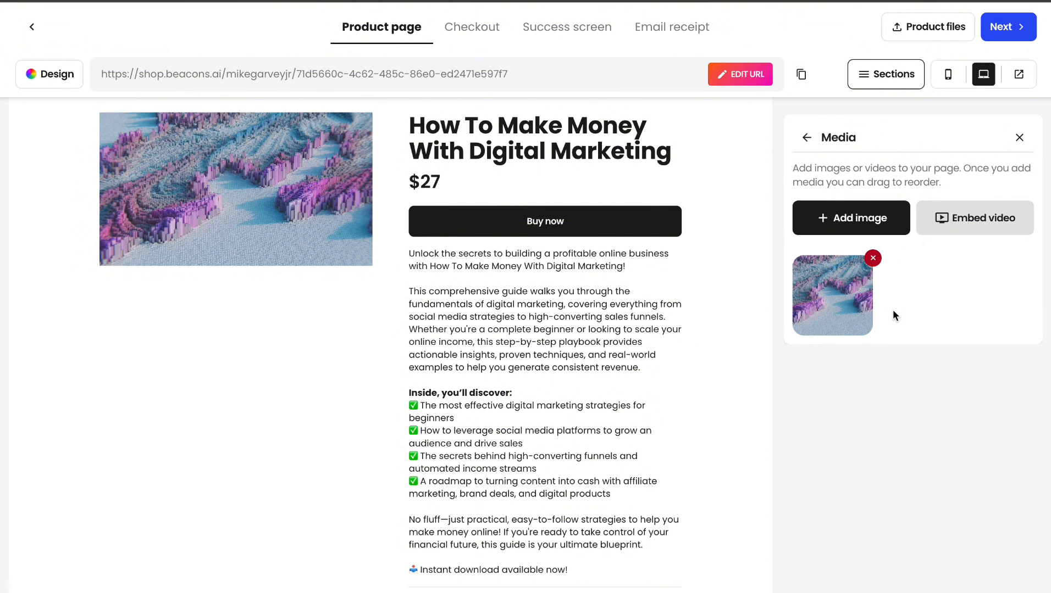
{"action": "scroll", "coordinate": [599, 327], "scroll_direction": "up", "scroll_amount": 2}
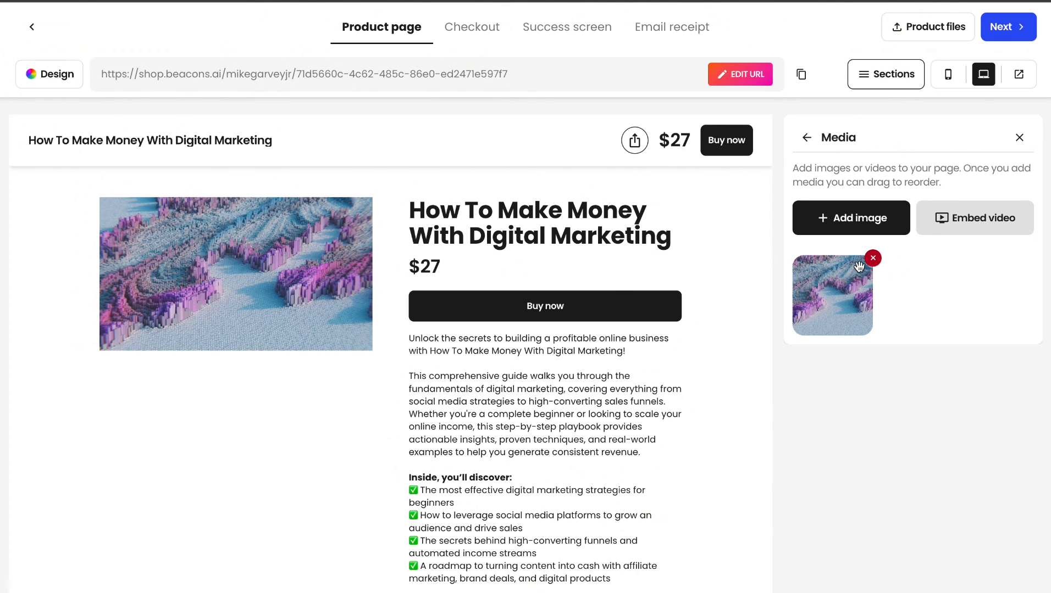
{"action": "left_click", "coordinate": [860, 226]}
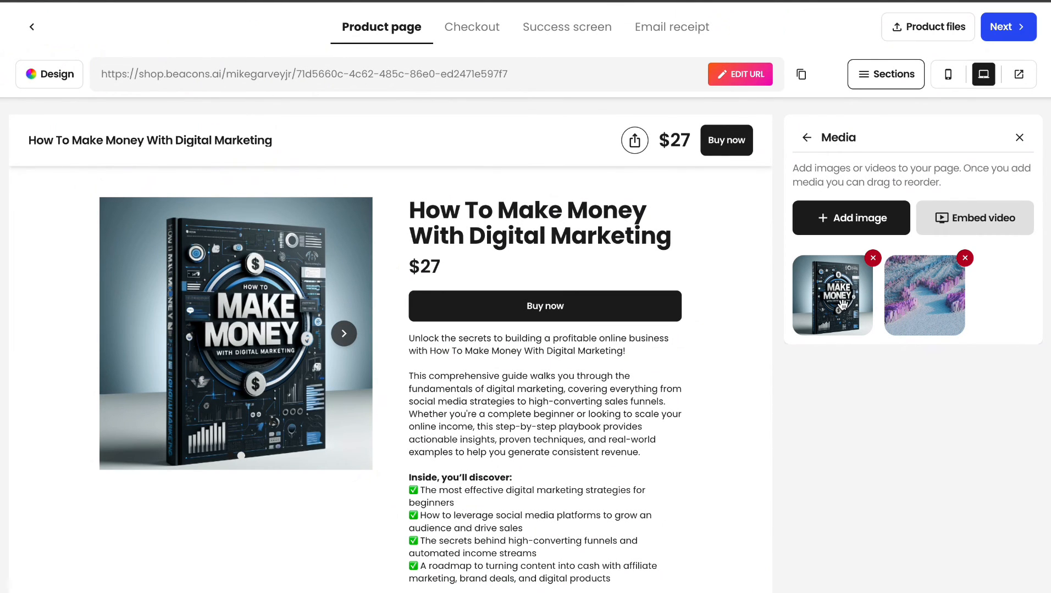
{"action": "left_click", "coordinate": [965, 260]}
{"action": "left_click", "coordinate": [616, 348]}
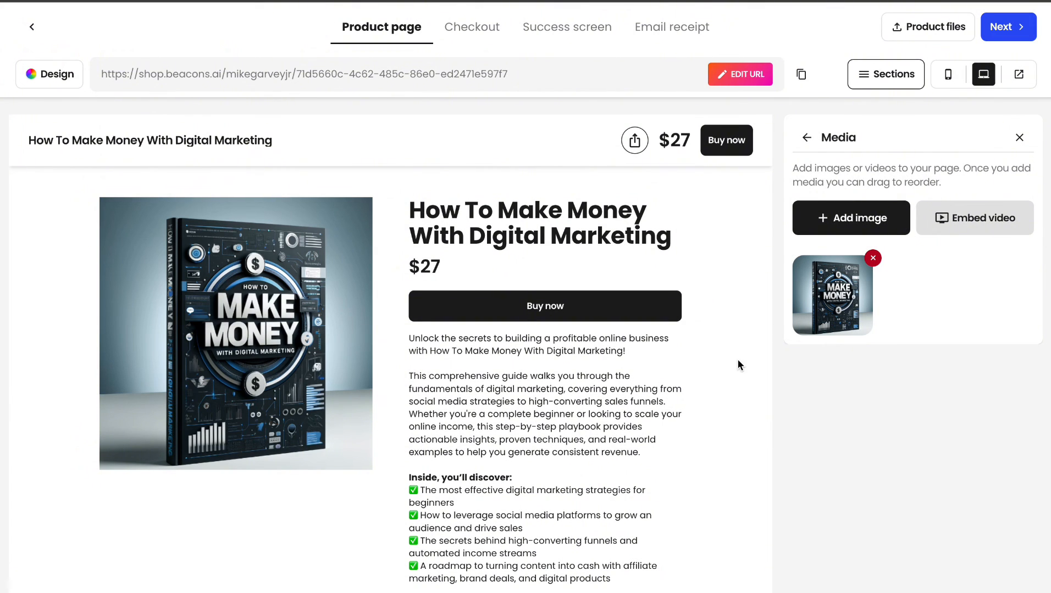
- Review the product page with its cover image, and look at the options for delivering product files
{"action": "scroll", "coordinate": [736, 359], "scroll_direction": "down", "scroll_amount": 1}
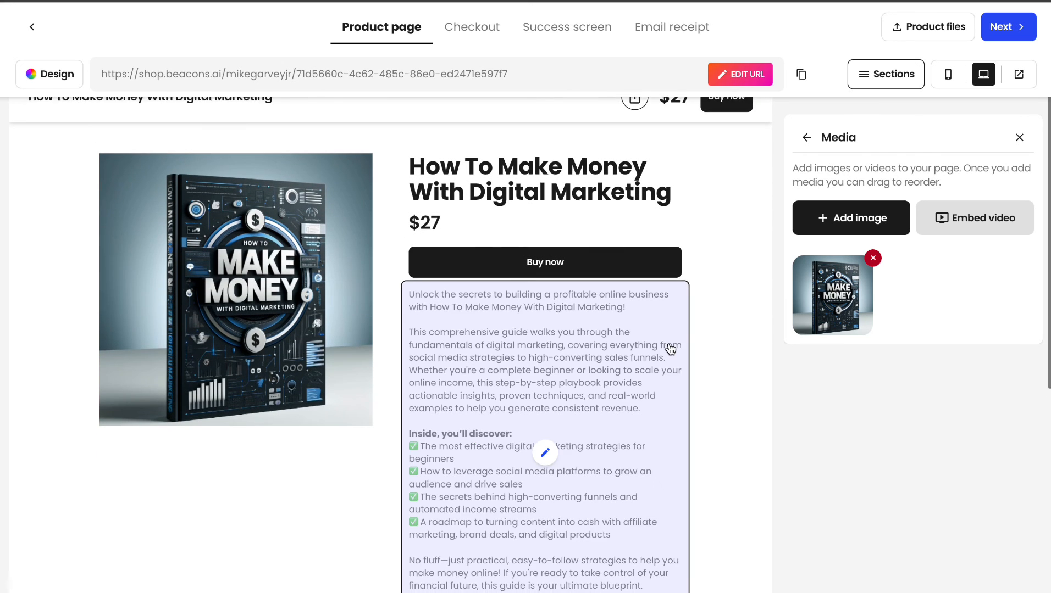
{"action": "scroll", "coordinate": [670, 349], "scroll_direction": "down", "scroll_amount": 1}
{"action": "scroll", "coordinate": [670, 349], "scroll_direction": "up", "scroll_amount": 1}
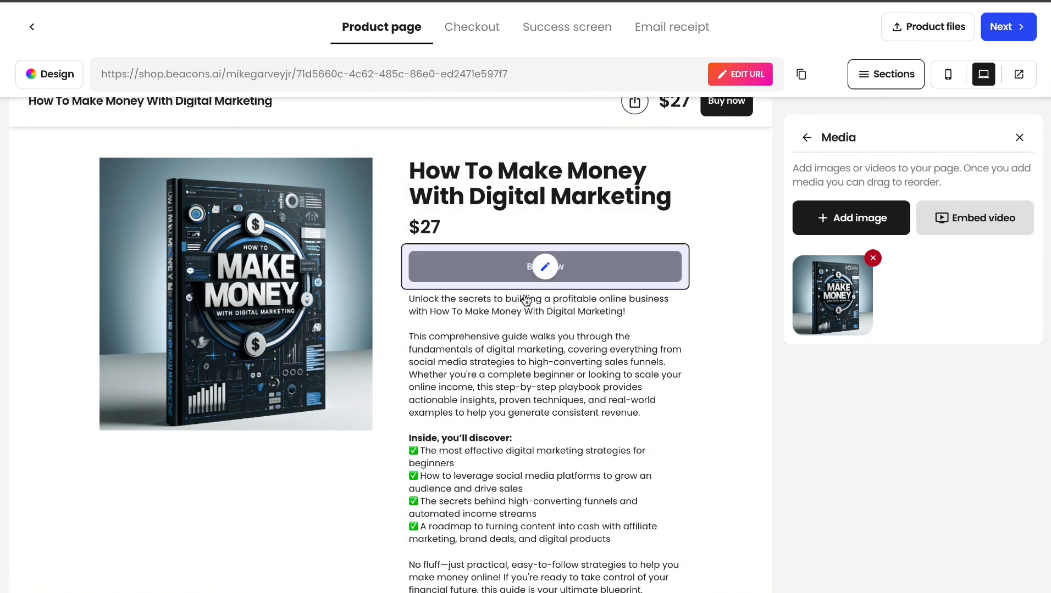
{"action": "scroll", "coordinate": [530, 363], "scroll_direction": "down", "scroll_amount": 1}
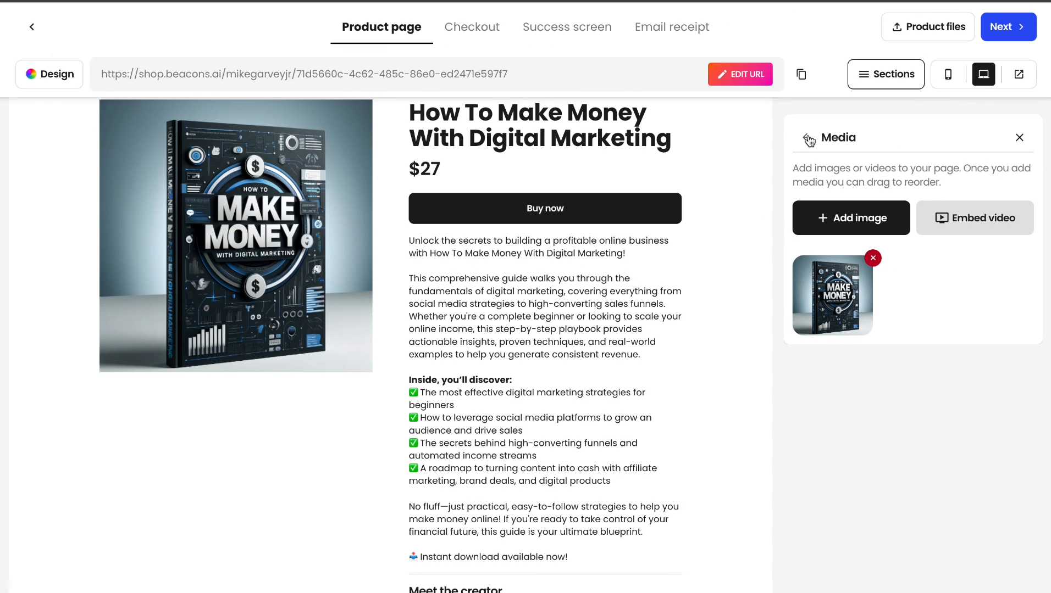
{"action": "left_click", "coordinate": [808, 138]}
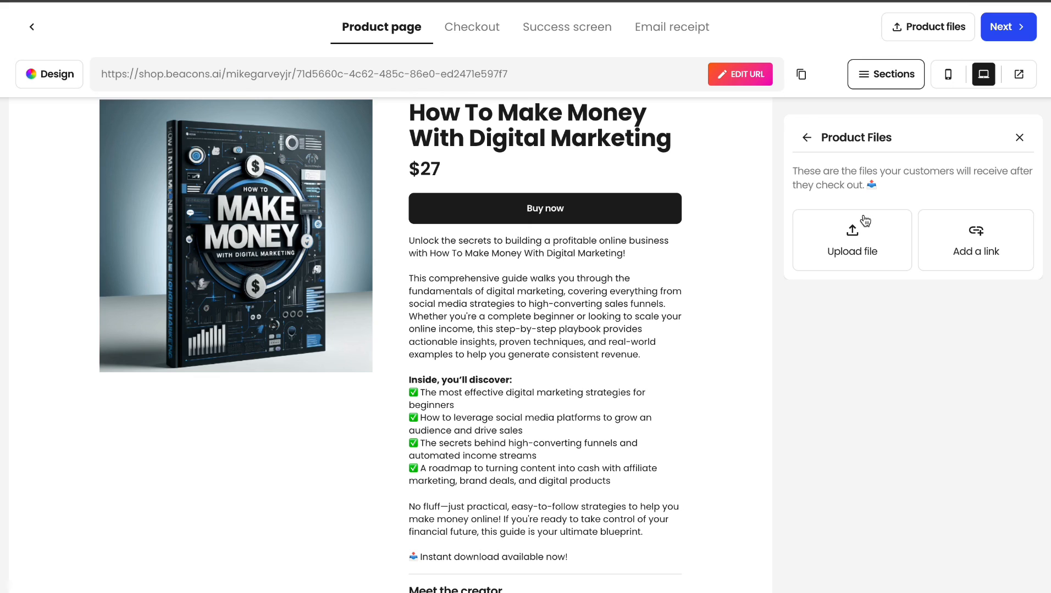
{"action": "left_click", "coordinate": [807, 138]}
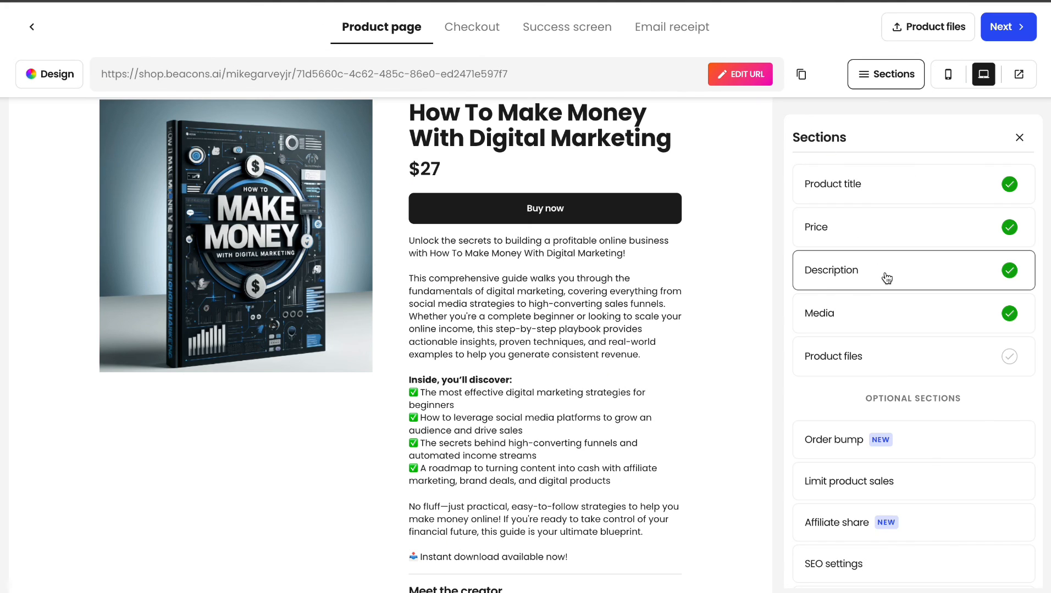
- Look through the required and optional sections available for the product page
{"action": "scroll", "coordinate": [887, 277], "scroll_direction": "down", "scroll_amount": 3}
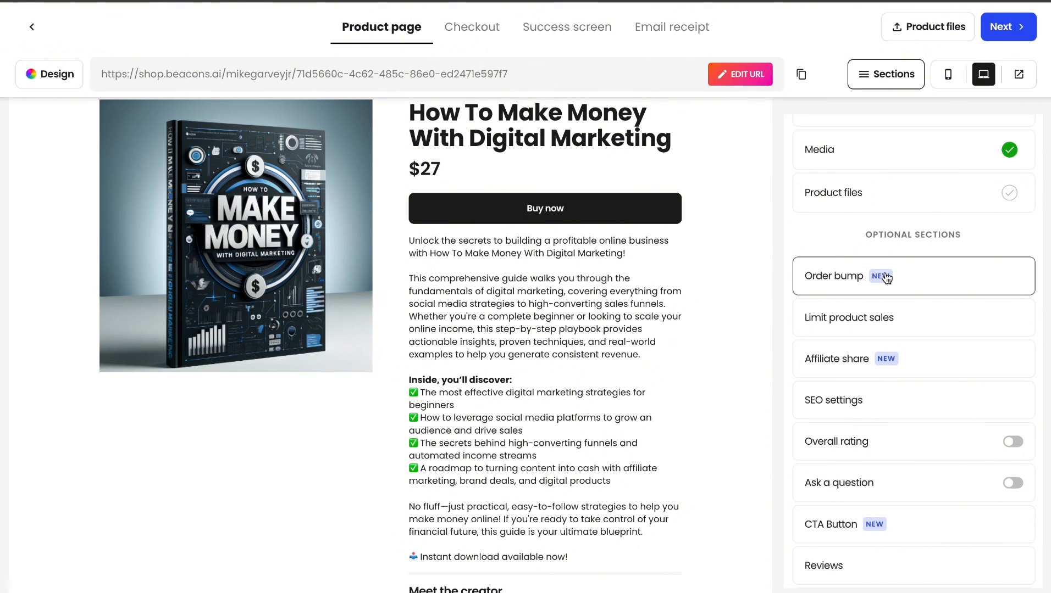
{"action": "scroll", "coordinate": [874, 440], "scroll_direction": "down", "scroll_amount": 2}
{"action": "scroll", "coordinate": [846, 374], "scroll_direction": "up", "scroll_amount": 5}
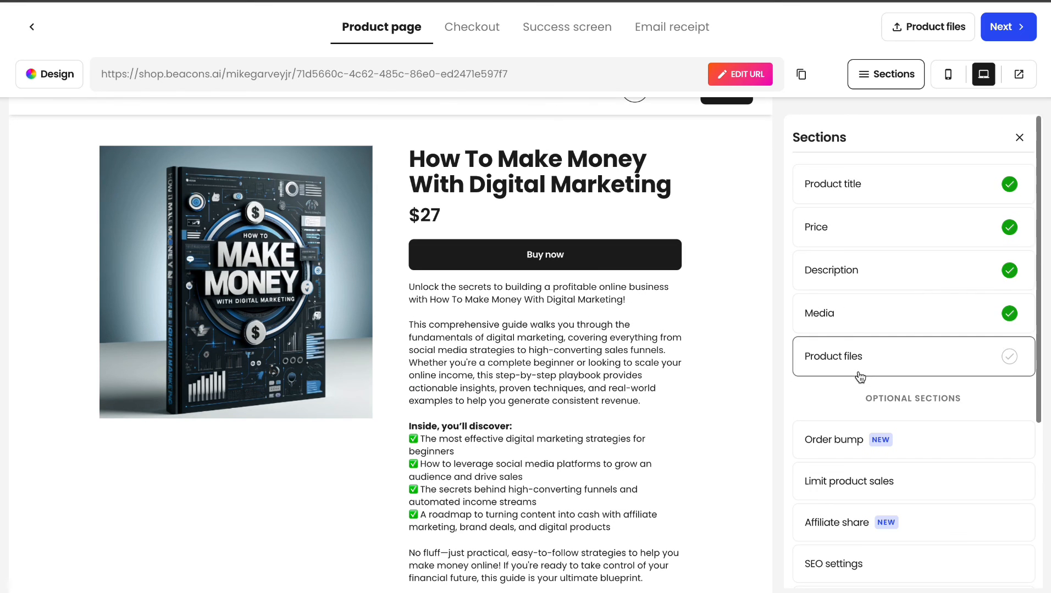
{"action": "scroll", "coordinate": [860, 377], "scroll_direction": "down", "scroll_amount": 5}
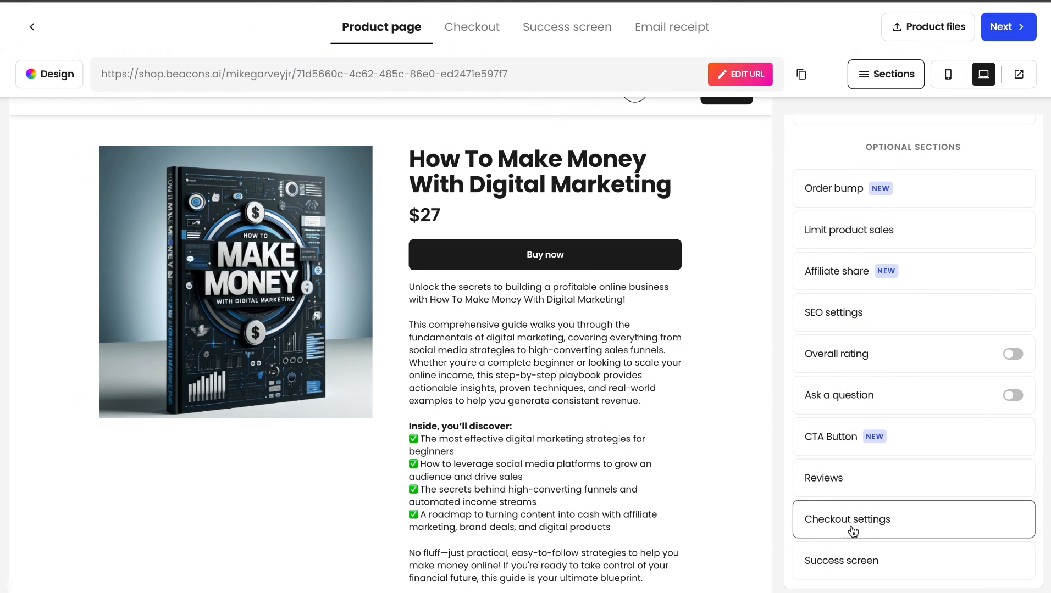
- Review the product's checkout settings, checkout page preview and the extra customer fields that can be added, and return to the section list
{"action": "left_click", "coordinate": [852, 530]}
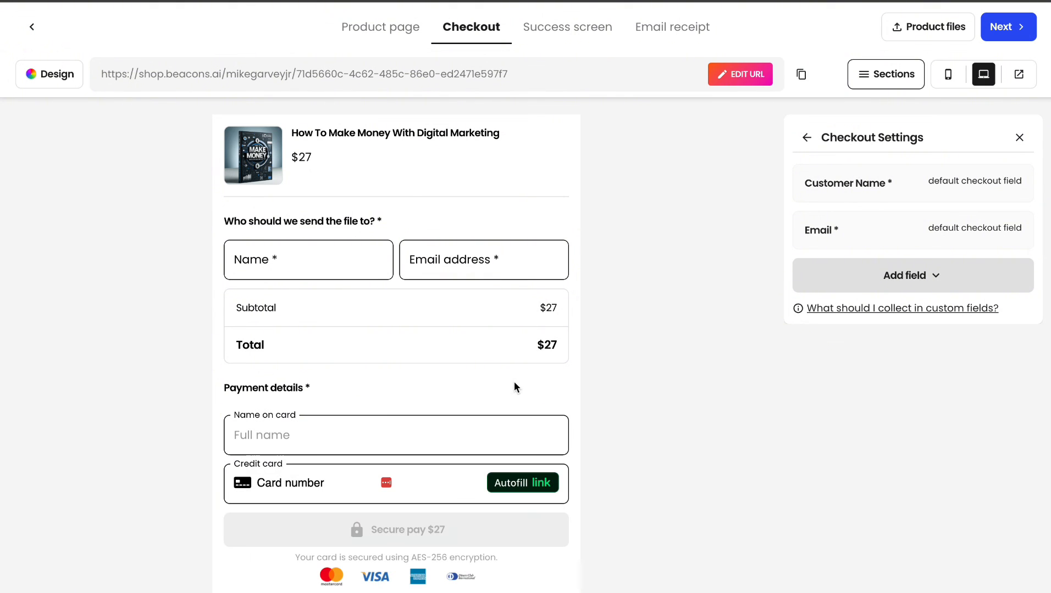
{"action": "scroll", "coordinate": [515, 386], "scroll_direction": "down", "scroll_amount": 2}
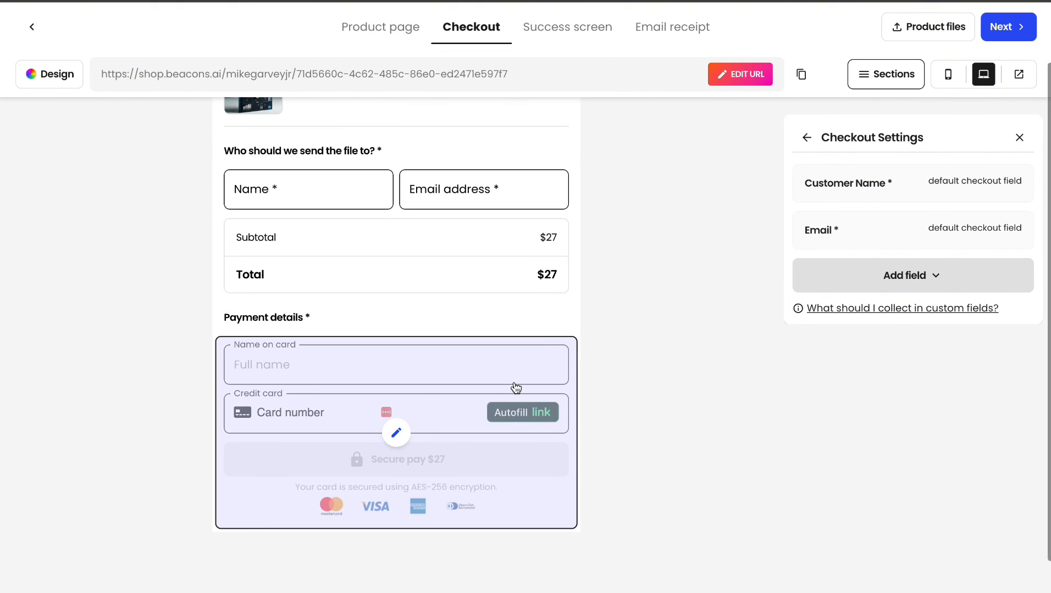
{"action": "scroll", "coordinate": [515, 387], "scroll_direction": "up", "scroll_amount": 2}
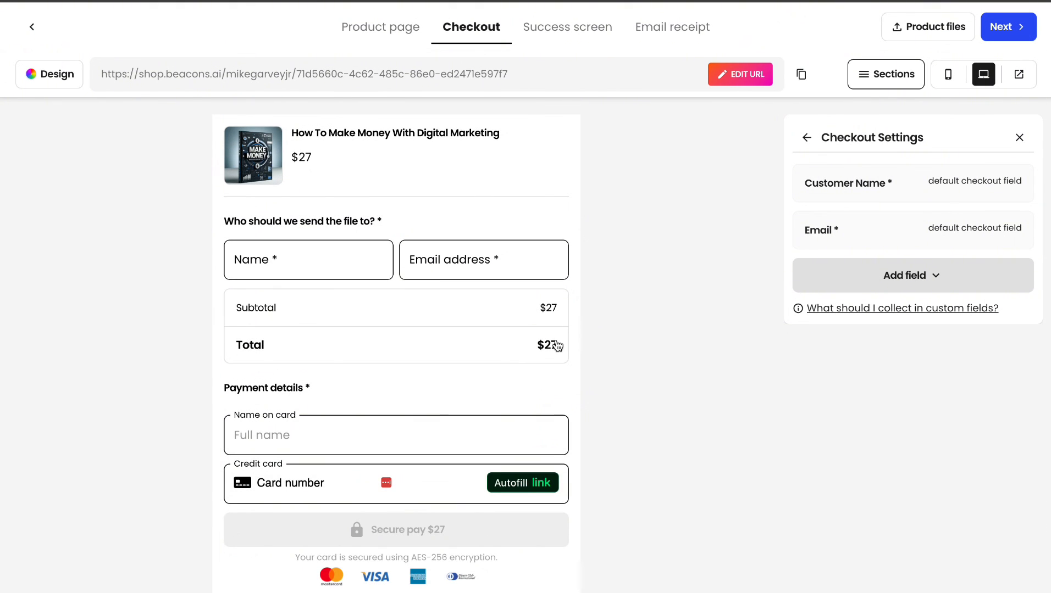
{"action": "left_click", "coordinate": [890, 275]}
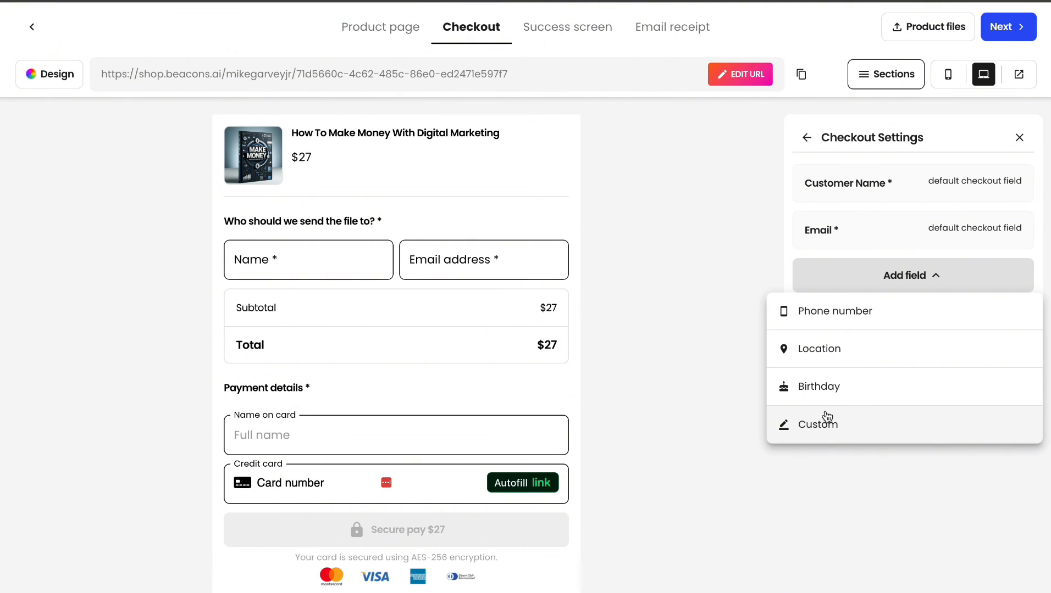
{"action": "left_click", "coordinate": [752, 256]}
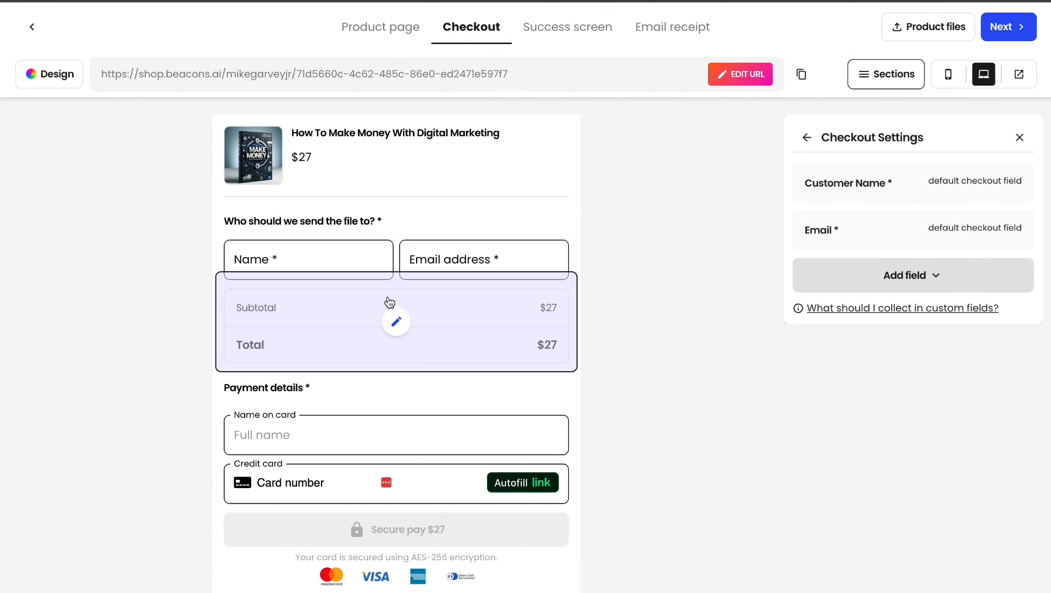
{"action": "scroll", "coordinate": [358, 218], "scroll_direction": "down", "scroll_amount": 1}
{"action": "scroll", "coordinate": [359, 218], "scroll_direction": "down", "scroll_amount": 1}
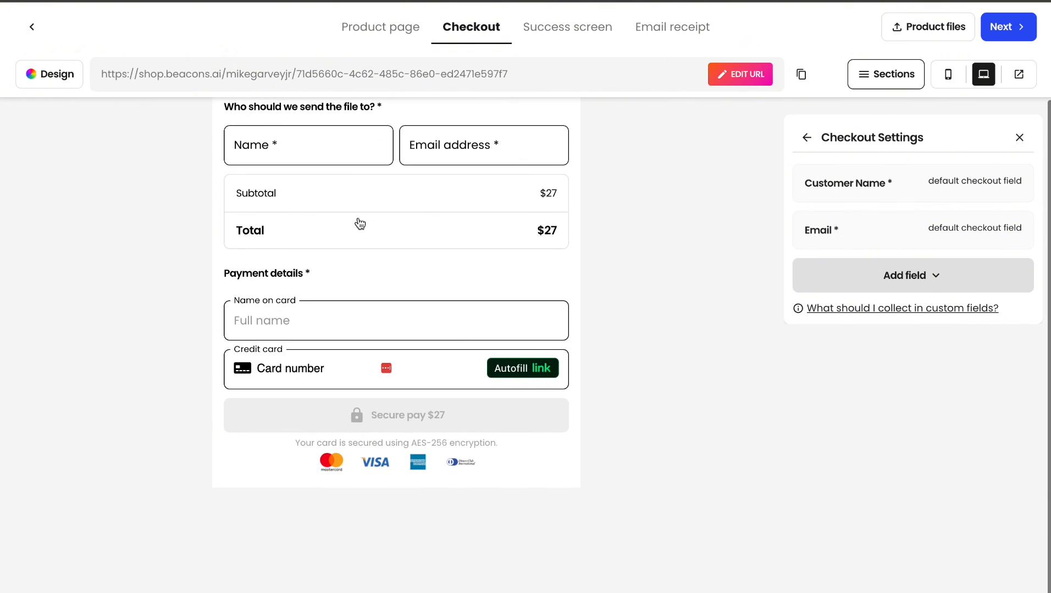
{"action": "scroll", "coordinate": [358, 219], "scroll_direction": "up", "scroll_amount": 2}
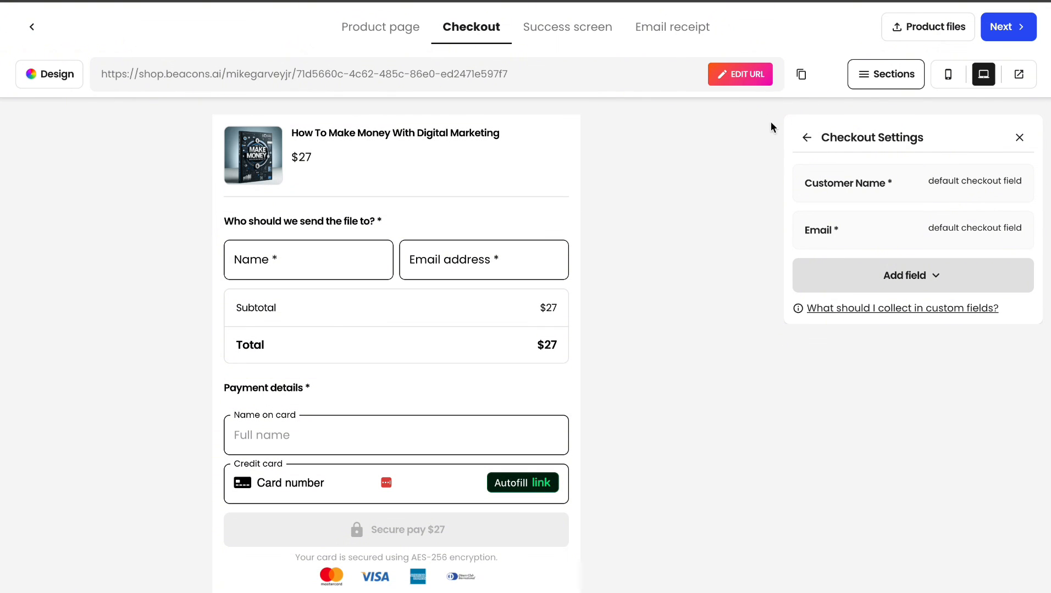
{"action": "left_click", "coordinate": [803, 139]}
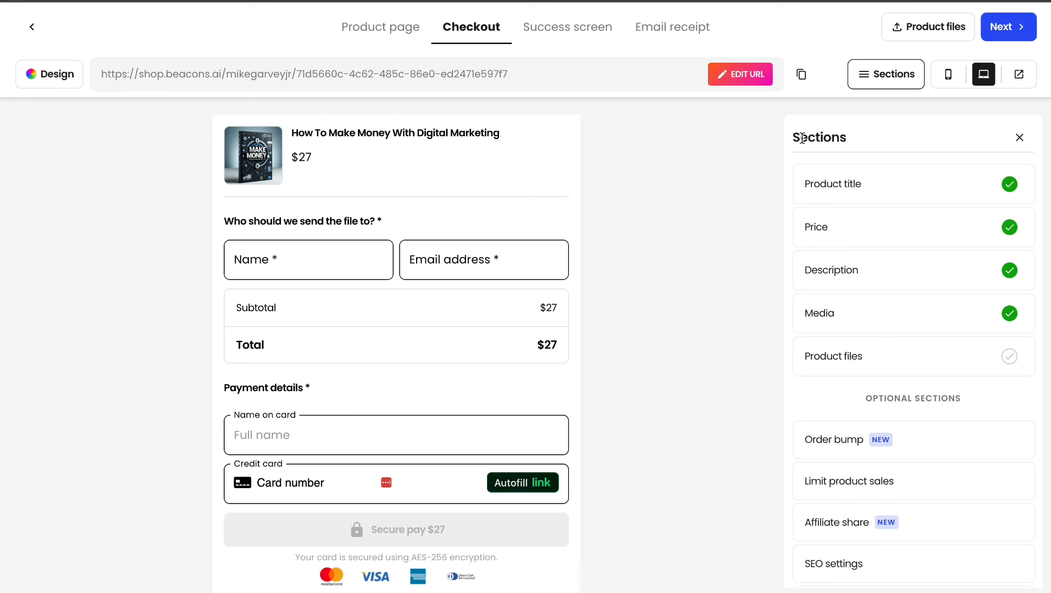
- Review the success screen and its thank-you message, and return to the section list
{"action": "scroll", "coordinate": [873, 570], "scroll_direction": "down", "scroll_amount": 5}
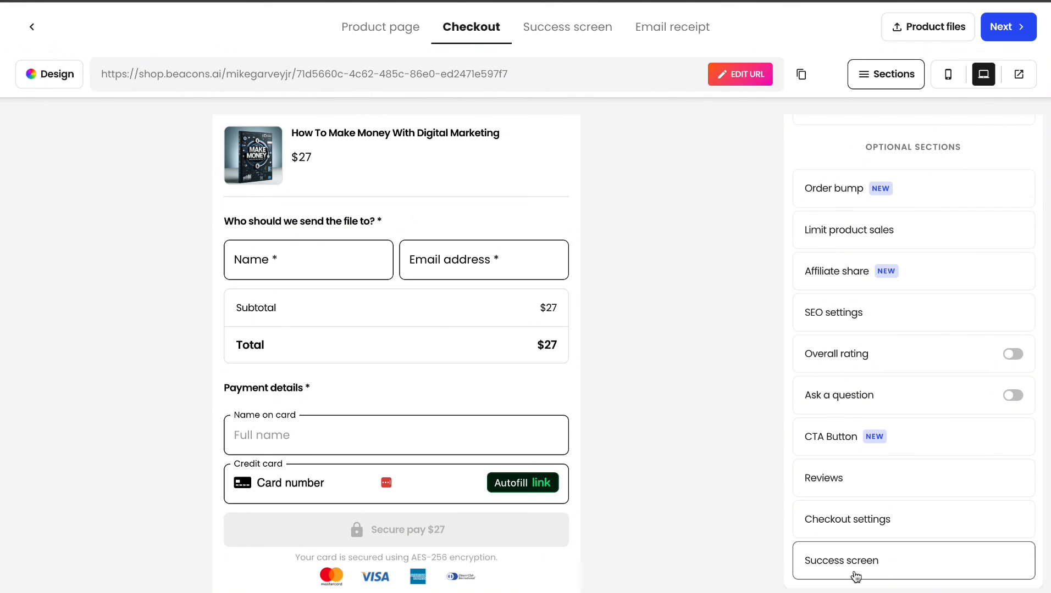
{"action": "left_click", "coordinate": [885, 566]}
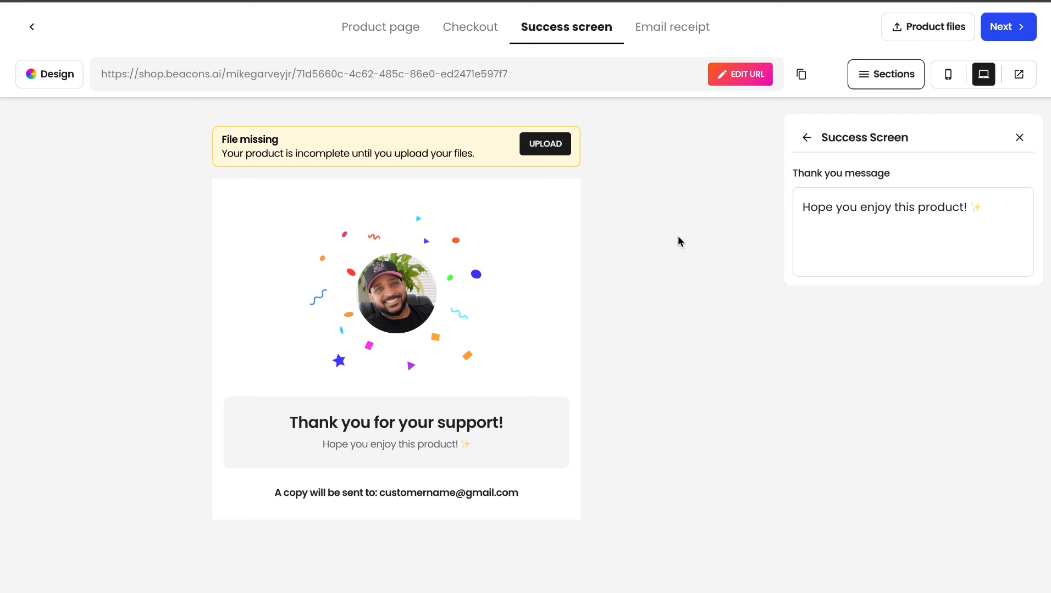
{"action": "left_click", "coordinate": [807, 140]}
- Examine the email receipt preview, including its subject line, order summary and help text
{"action": "left_click", "coordinate": [659, 31]}
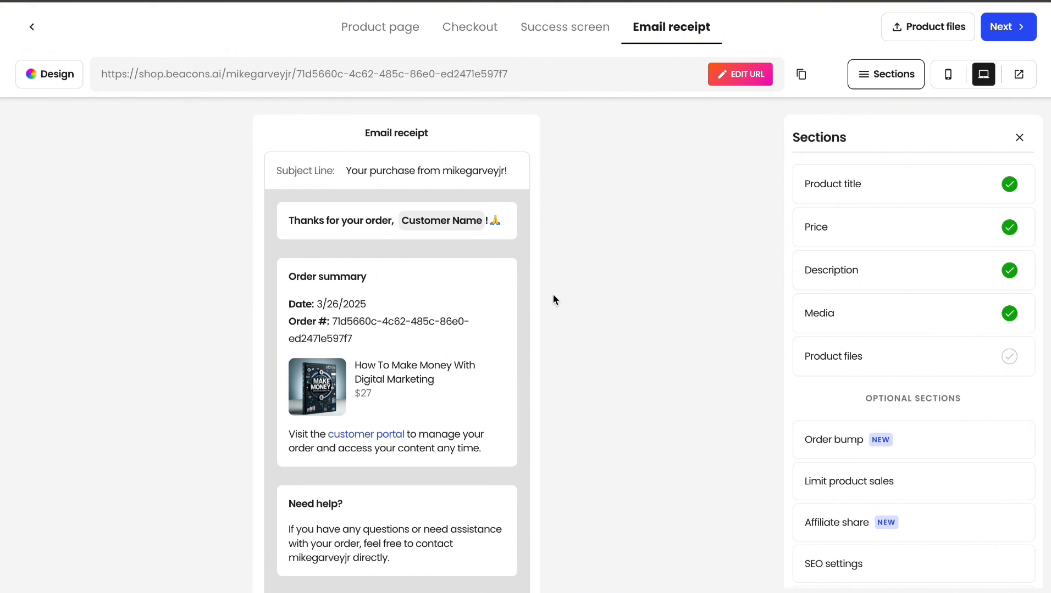
{"action": "scroll", "coordinate": [351, 239], "scroll_direction": "down", "scroll_amount": 2}
{"action": "scroll", "coordinate": [352, 242], "scroll_direction": "up", "scroll_amount": 2}
{"action": "scroll", "coordinate": [362, 166], "scroll_direction": "down", "scroll_amount": 2}
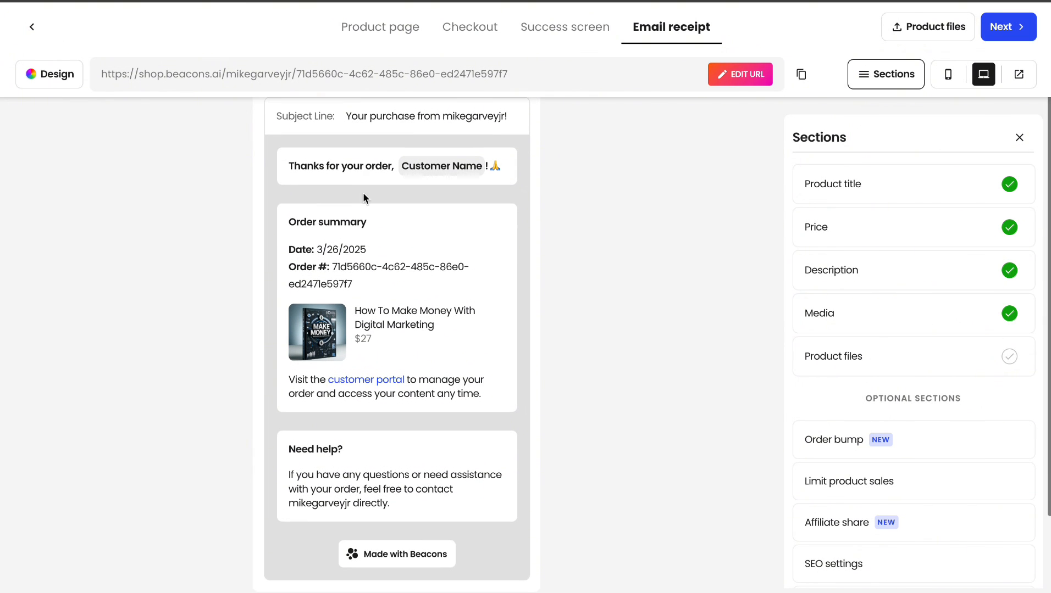
{"action": "scroll", "coordinate": [362, 351], "scroll_direction": "down", "scroll_amount": 1}
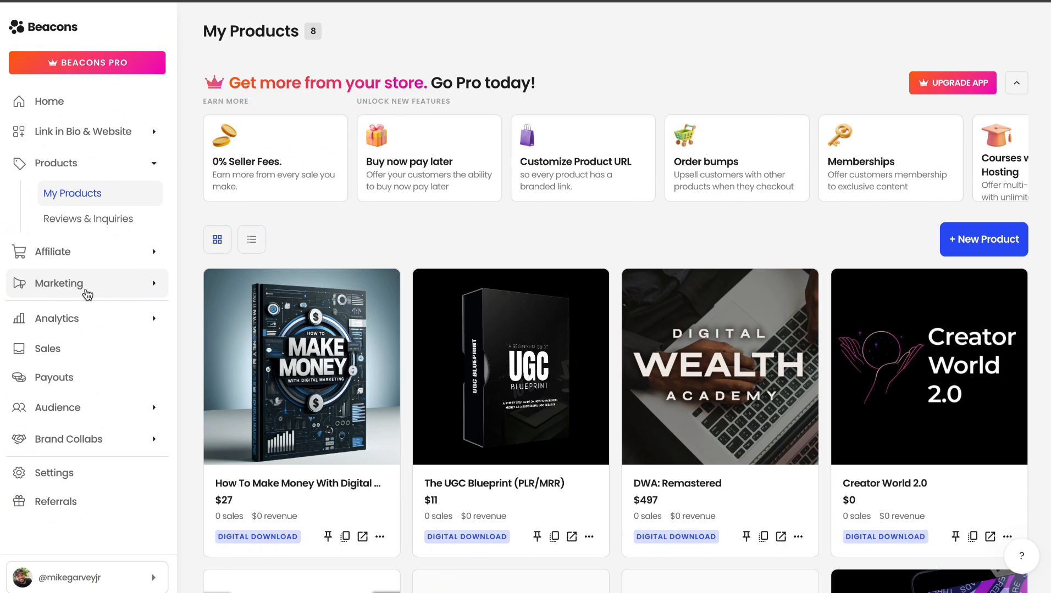
- Go to the email automations in the marketing area and start a new automation
{"action": "left_click", "coordinate": [80, 293]}
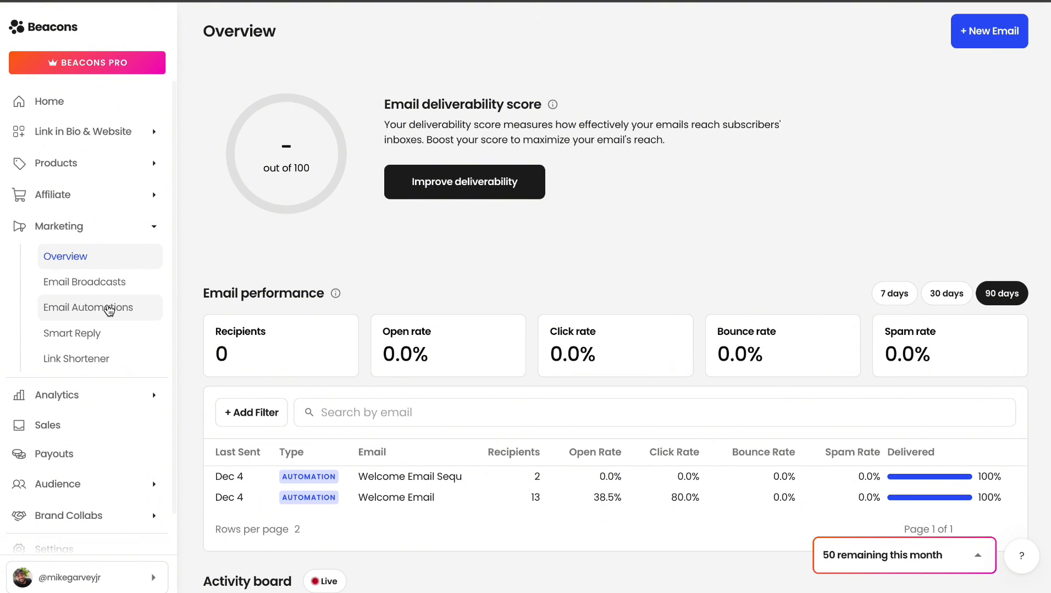
{"action": "left_click", "coordinate": [94, 313]}
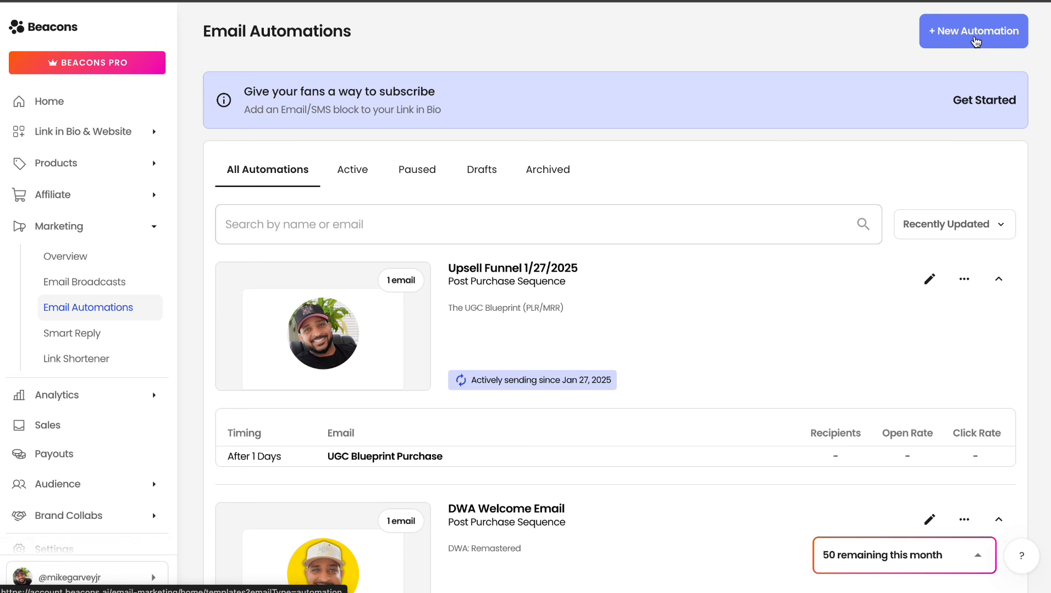
{"action": "left_click", "coordinate": [978, 40]}
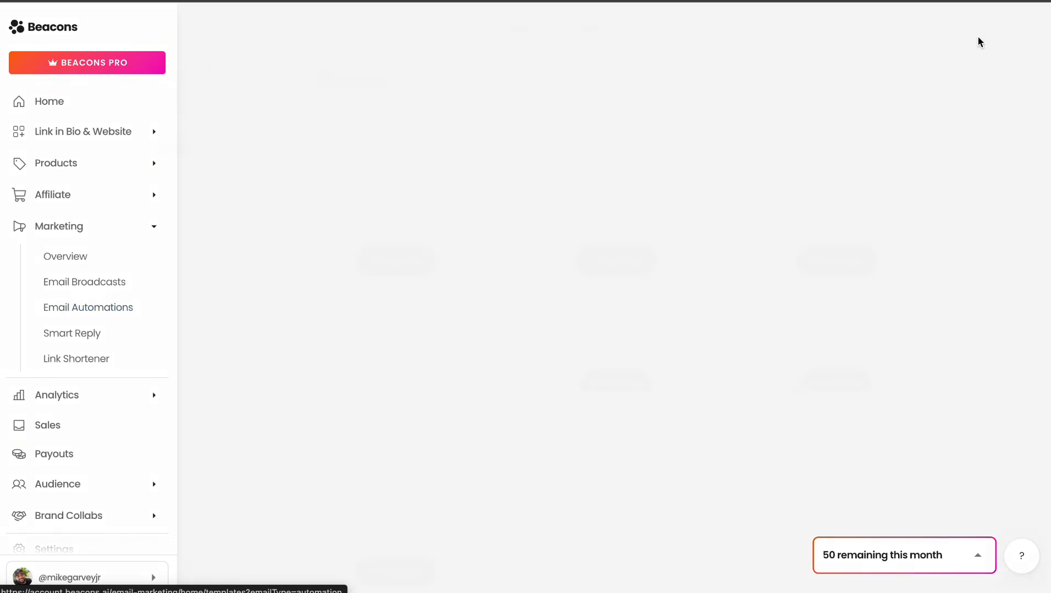
- Browse the automation templates, preview the Welcome Funnel email and create the automation from that template
{"action": "scroll", "coordinate": [1014, 205], "scroll_direction": "down", "scroll_amount": 3}
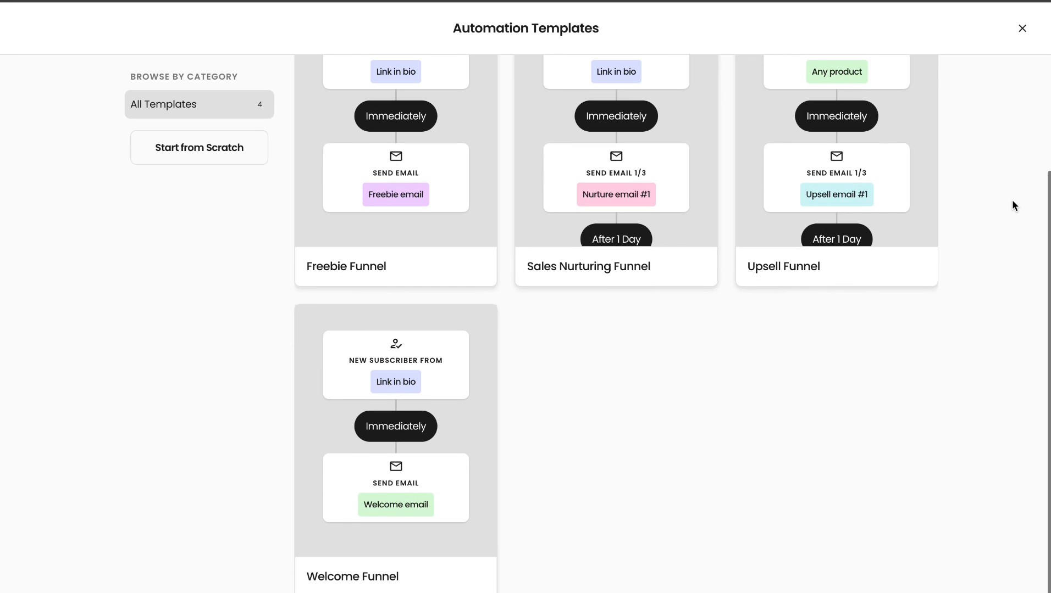
{"action": "mouse_move", "coordinate": [410, 563]}
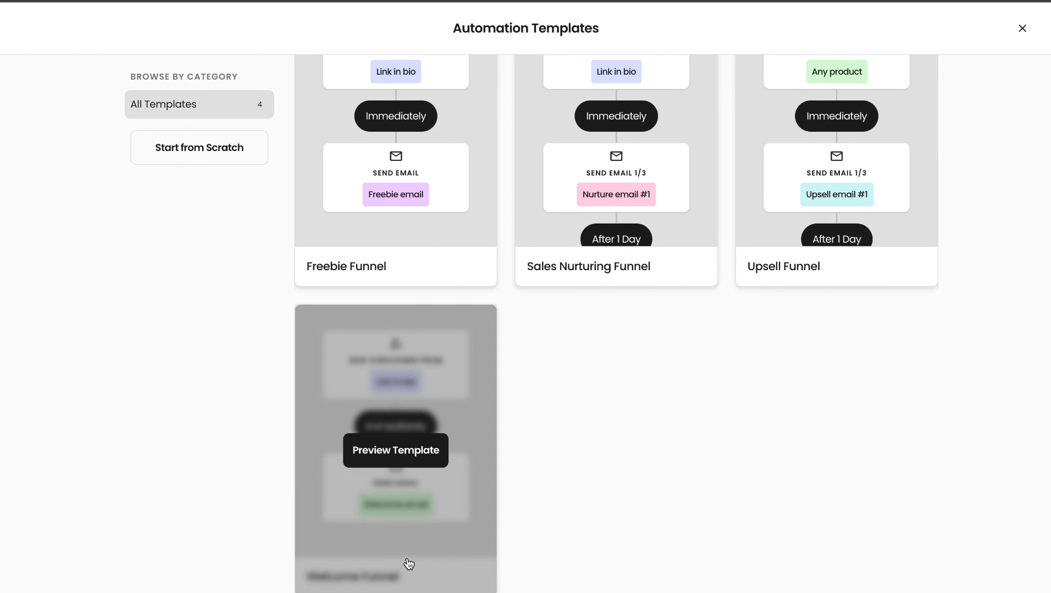
{"action": "scroll", "coordinate": [409, 564], "scroll_direction": "up", "scroll_amount": 3}
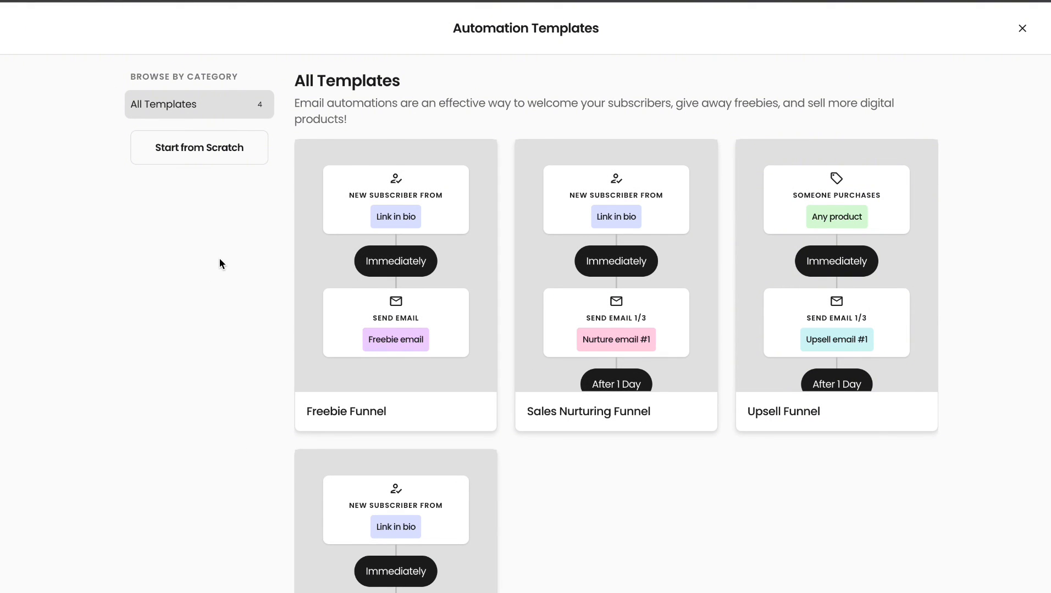
{"action": "scroll", "coordinate": [418, 531], "scroll_direction": "down", "scroll_amount": 3}
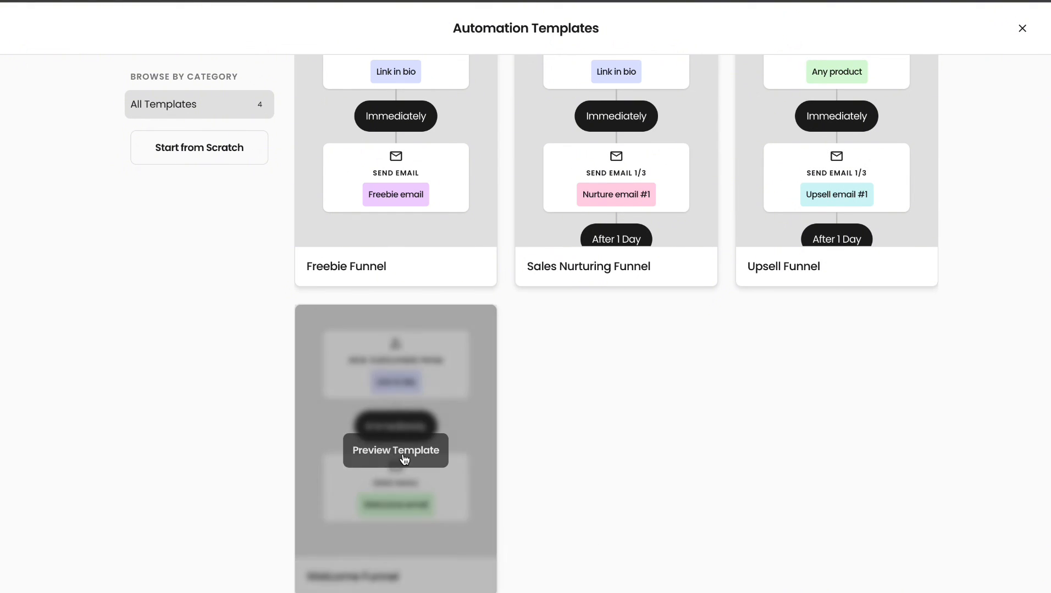
{"action": "left_click", "coordinate": [409, 493]}
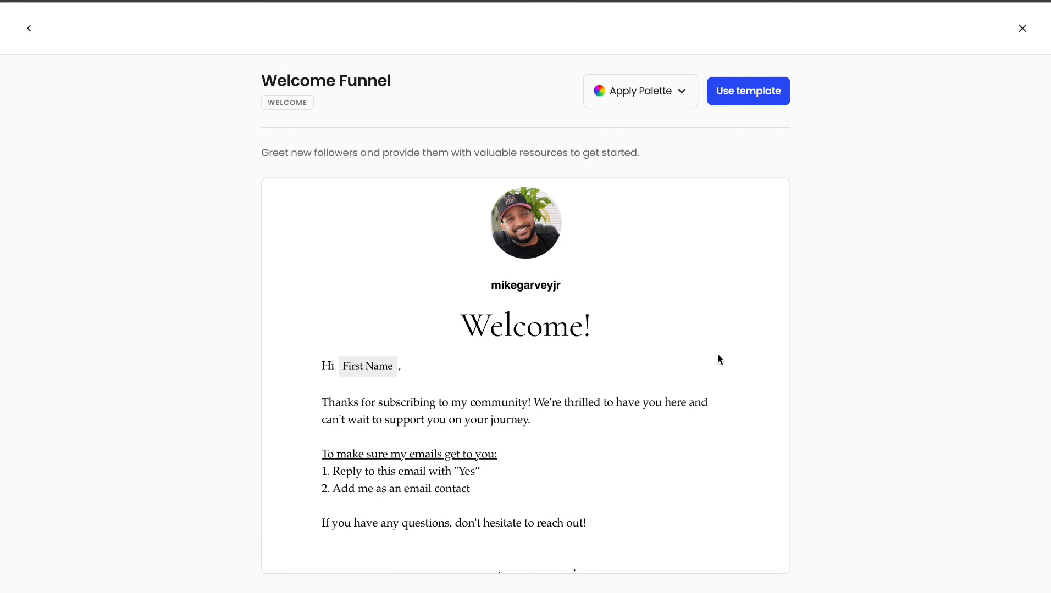
{"action": "scroll", "coordinate": [743, 360], "scroll_direction": "down", "scroll_amount": 4}
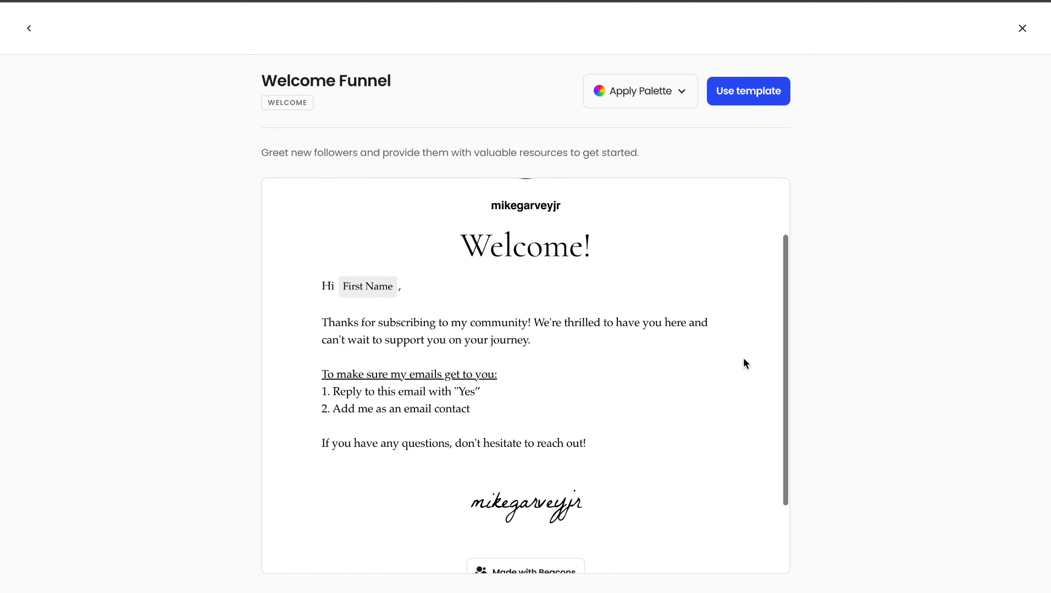
{"action": "scroll", "coordinate": [743, 363], "scroll_direction": "up", "scroll_amount": 4}
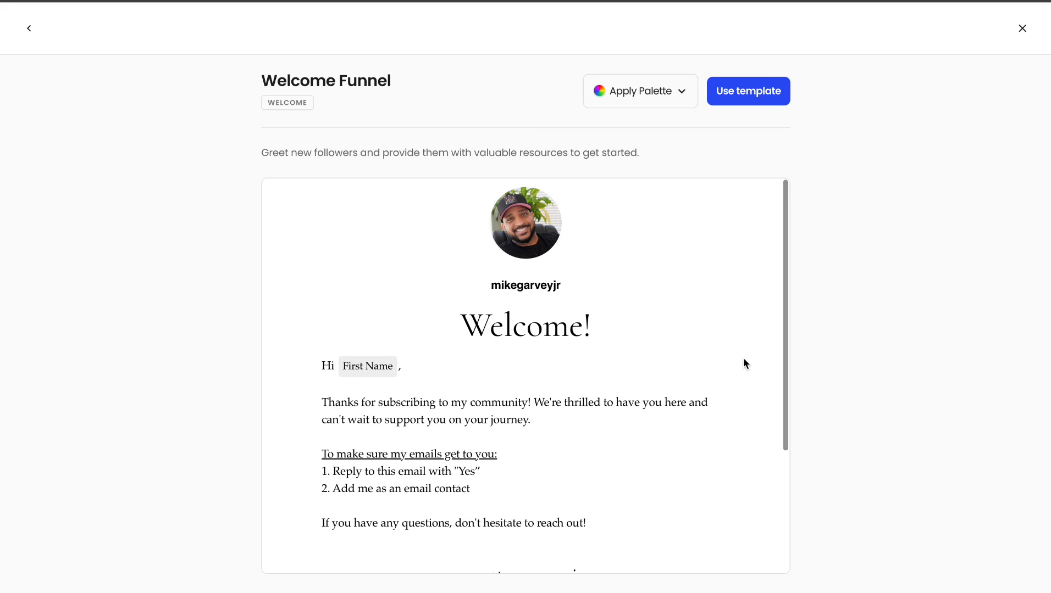
{"action": "left_click", "coordinate": [761, 94]}
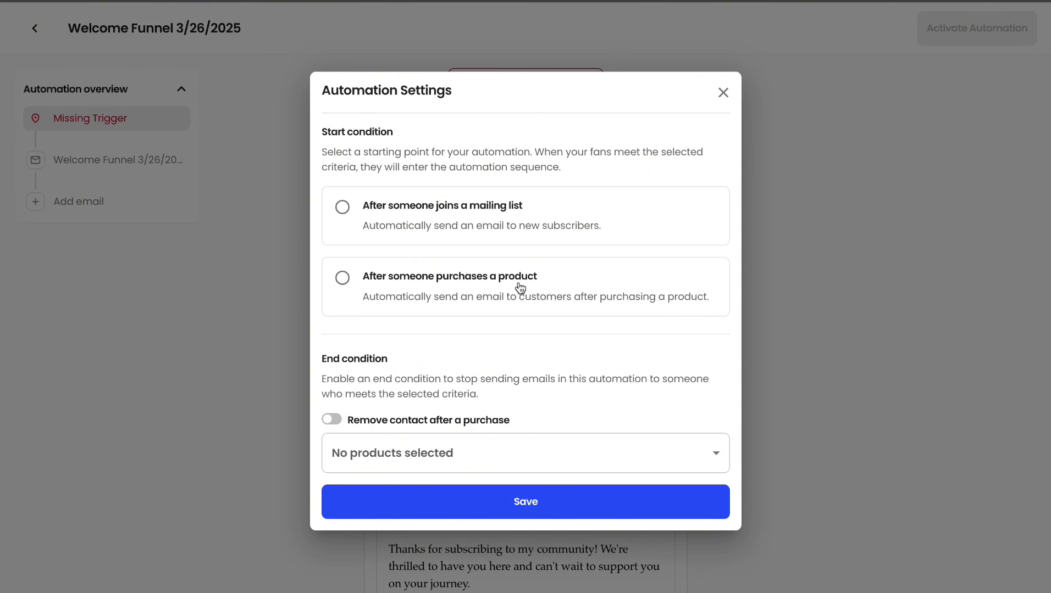
- Set the automation's start condition to "After someone purchases a product" and look through the products that can trigger it
{"action": "left_click", "coordinate": [342, 279]}
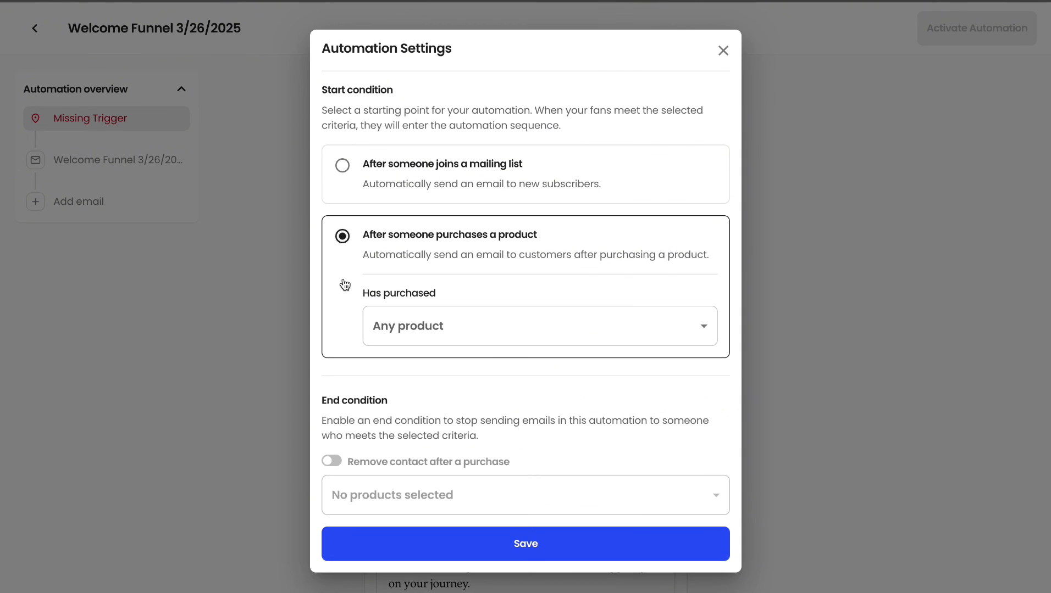
{"action": "left_click", "coordinate": [468, 316]}
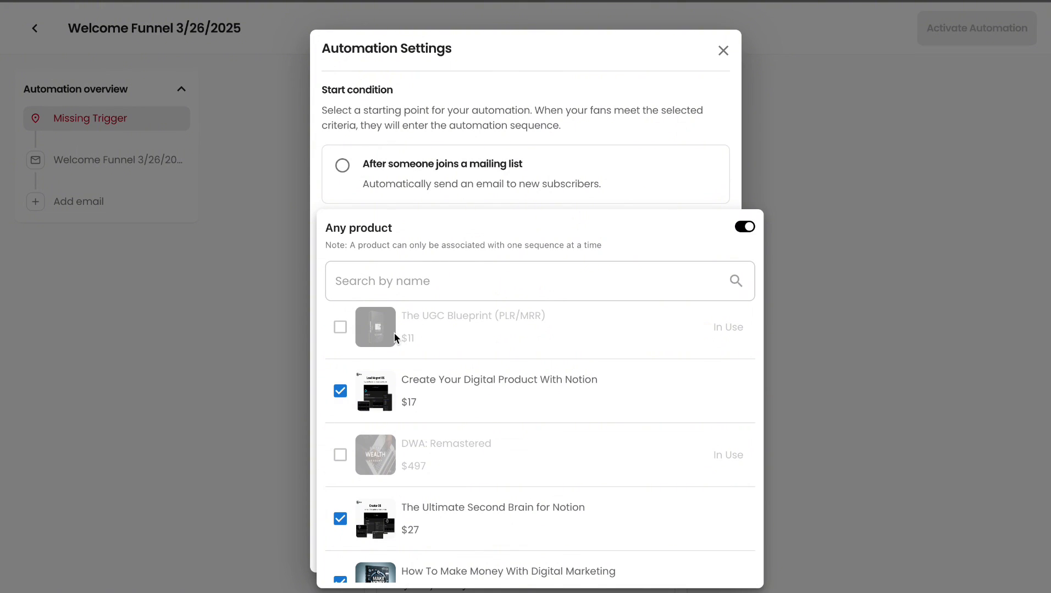
{"action": "scroll", "coordinate": [394, 333], "scroll_direction": "down", "scroll_amount": 1}
{"action": "scroll", "coordinate": [394, 333], "scroll_direction": "up", "scroll_amount": 1}
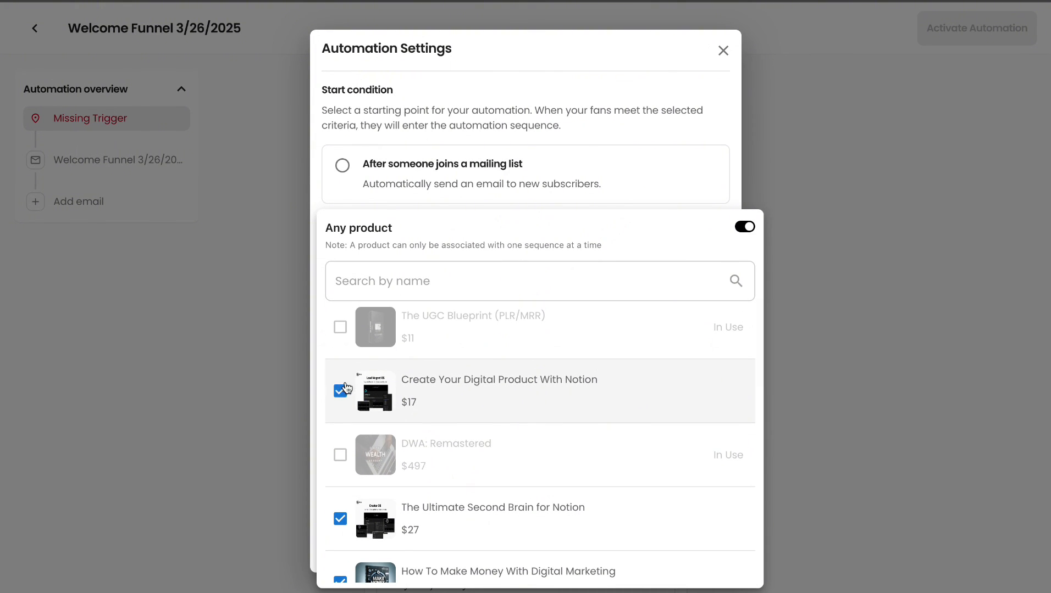
{"action": "scroll", "coordinate": [340, 409], "scroll_direction": "down", "scroll_amount": 1}
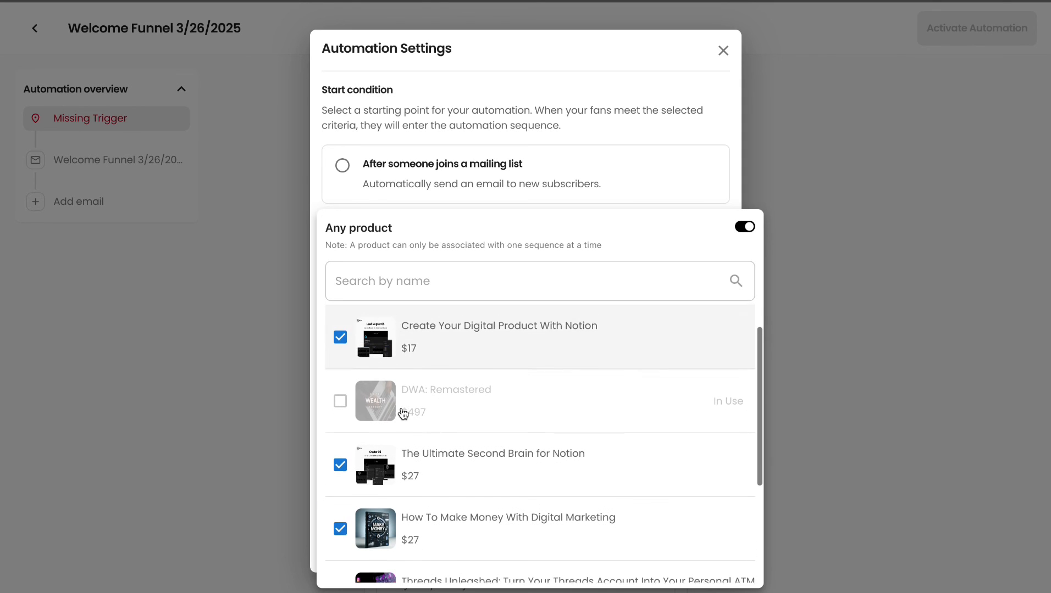
- Limit the purchase trigger to "How To Make Money With Digital Marketing" by deselecting every other product
{"action": "left_click", "coordinate": [342, 341]}
{"action": "left_click", "coordinate": [340, 466]}
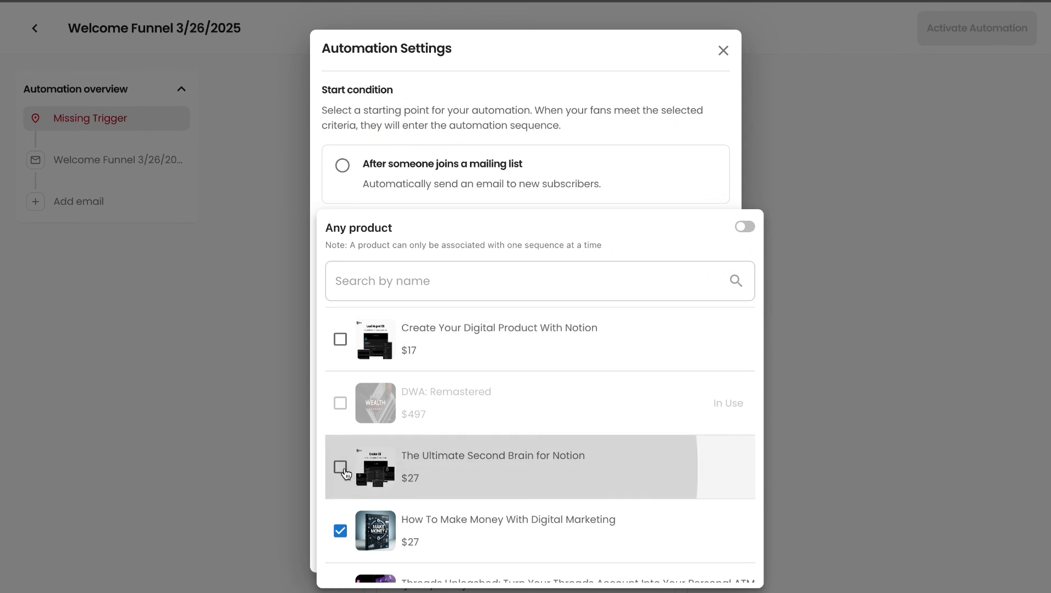
{"action": "scroll", "coordinate": [410, 469], "scroll_direction": "down", "scroll_amount": 2}
{"action": "left_click", "coordinate": [341, 467]}
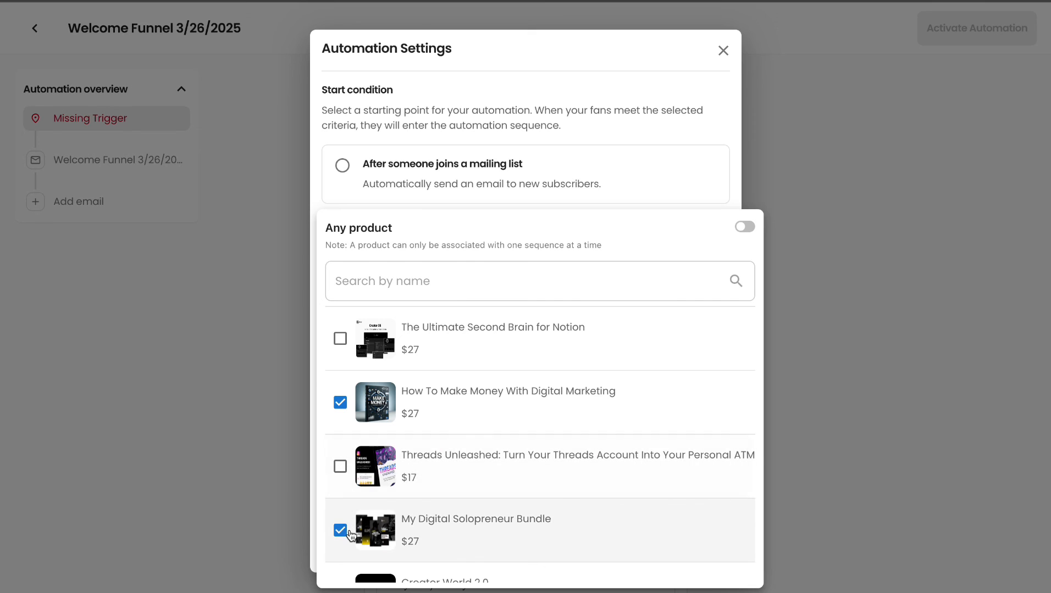
{"action": "left_click", "coordinate": [340, 530]}
{"action": "scroll", "coordinate": [342, 533], "scroll_direction": "down", "scroll_amount": 1}
{"action": "left_click", "coordinate": [340, 550]}
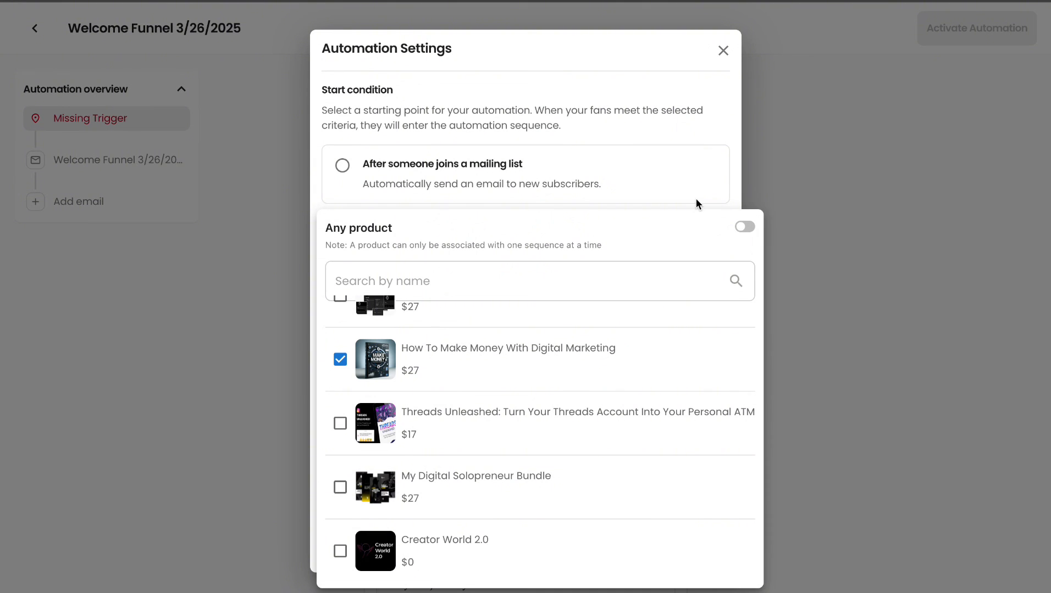
{"action": "left_click", "coordinate": [706, 127]}
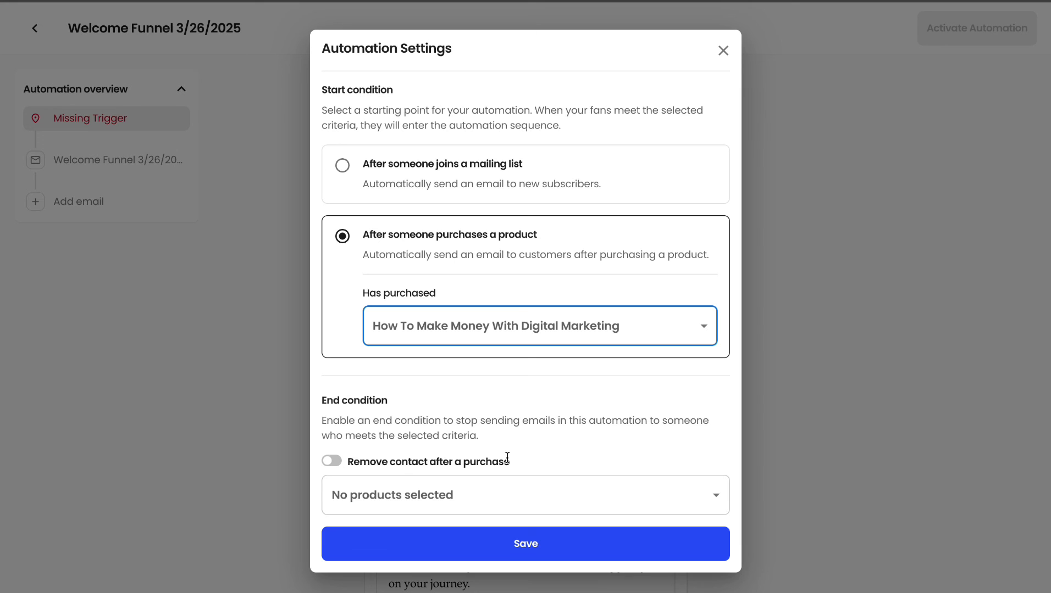
- Save the automation's purchase start condition and open its first email for editing
{"action": "left_click", "coordinate": [525, 550]}
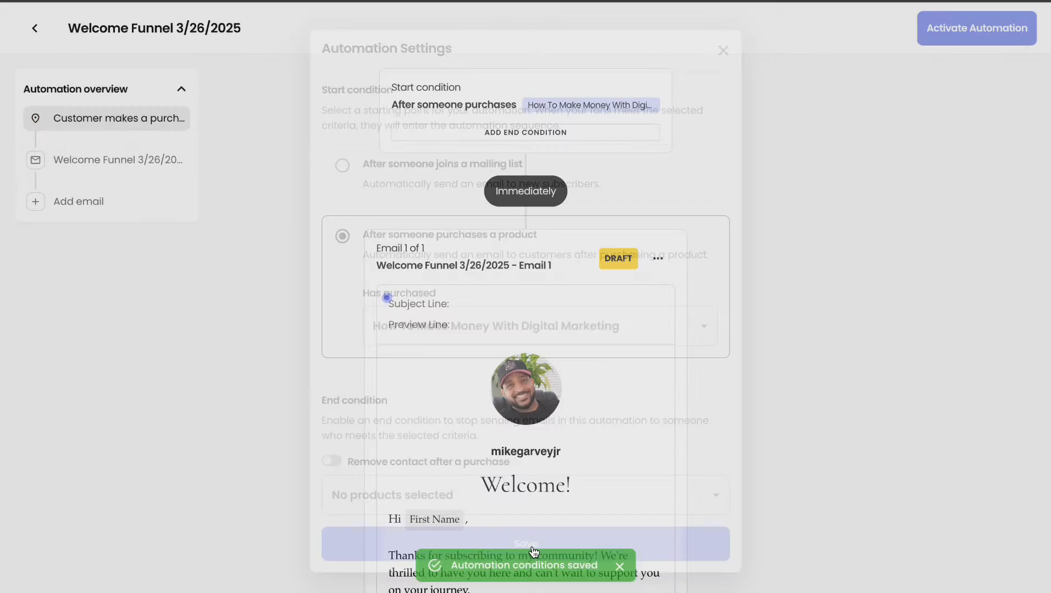
{"action": "scroll", "coordinate": [766, 438], "scroll_direction": "down", "scroll_amount": 3}
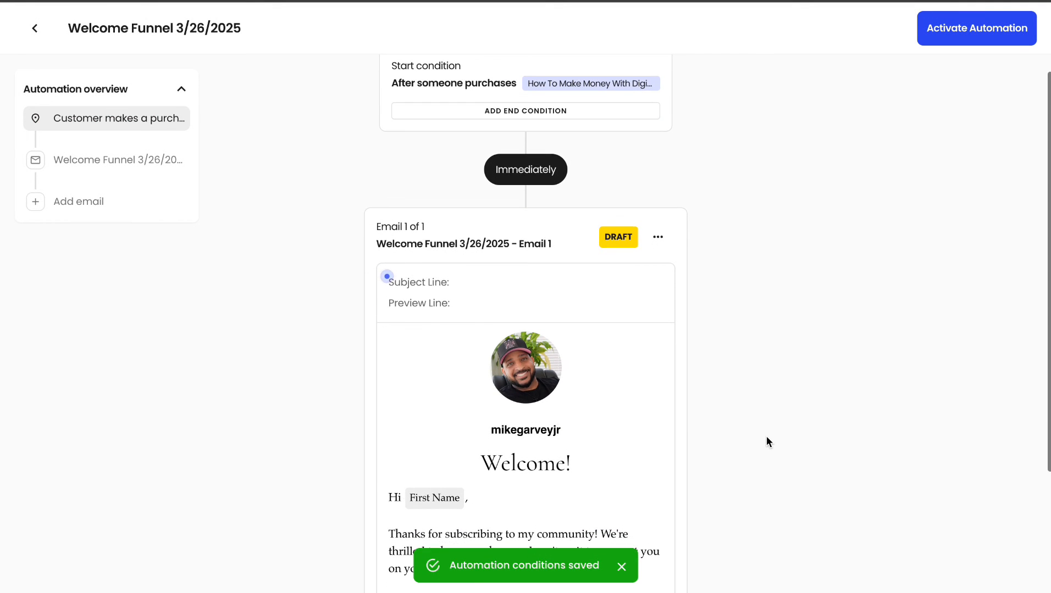
{"action": "scroll", "coordinate": [767, 441], "scroll_direction": "up", "scroll_amount": 3}
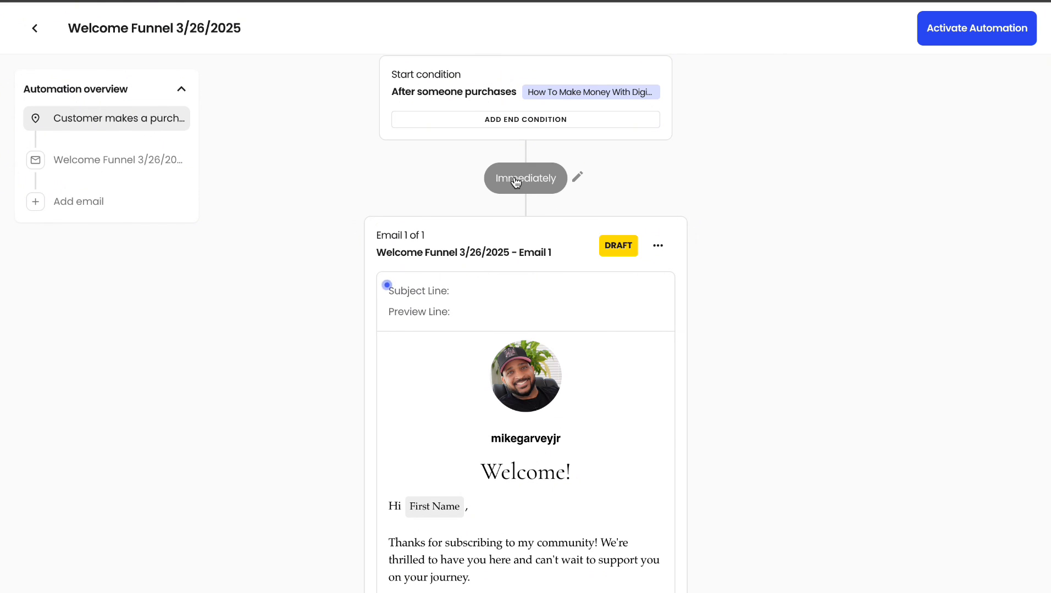
{"action": "scroll", "coordinate": [457, 319], "scroll_direction": "down", "scroll_amount": 1}
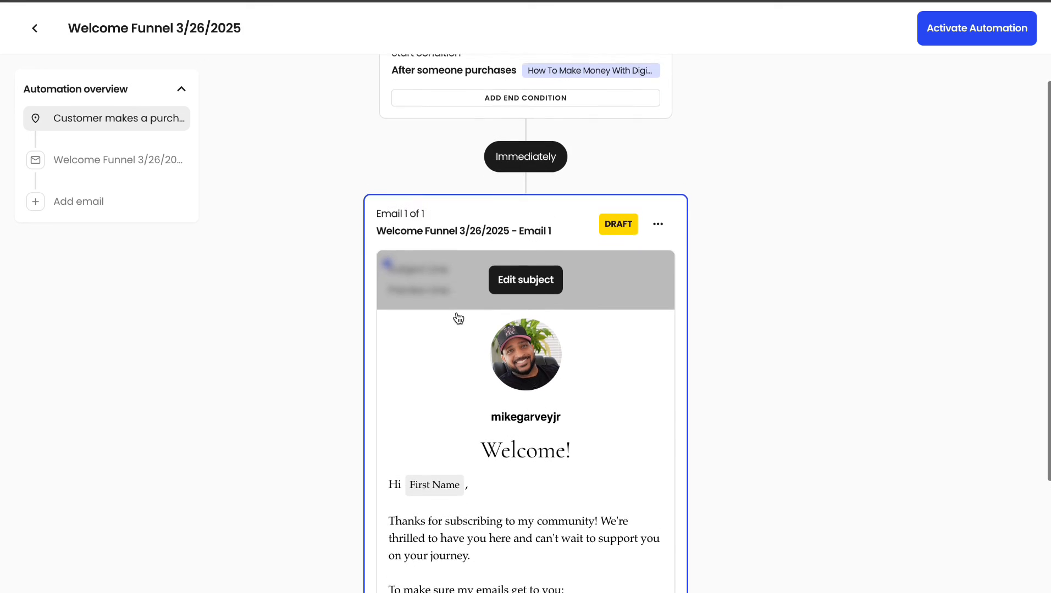
{"action": "scroll", "coordinate": [489, 436], "scroll_direction": "down", "scroll_amount": 1}
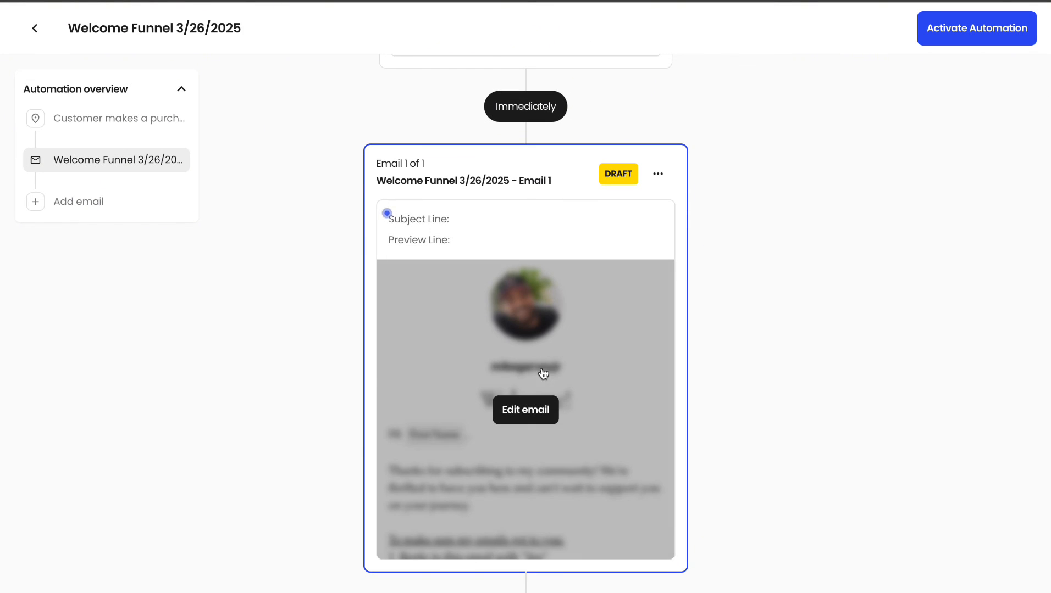
{"action": "left_click", "coordinate": [521, 422]}
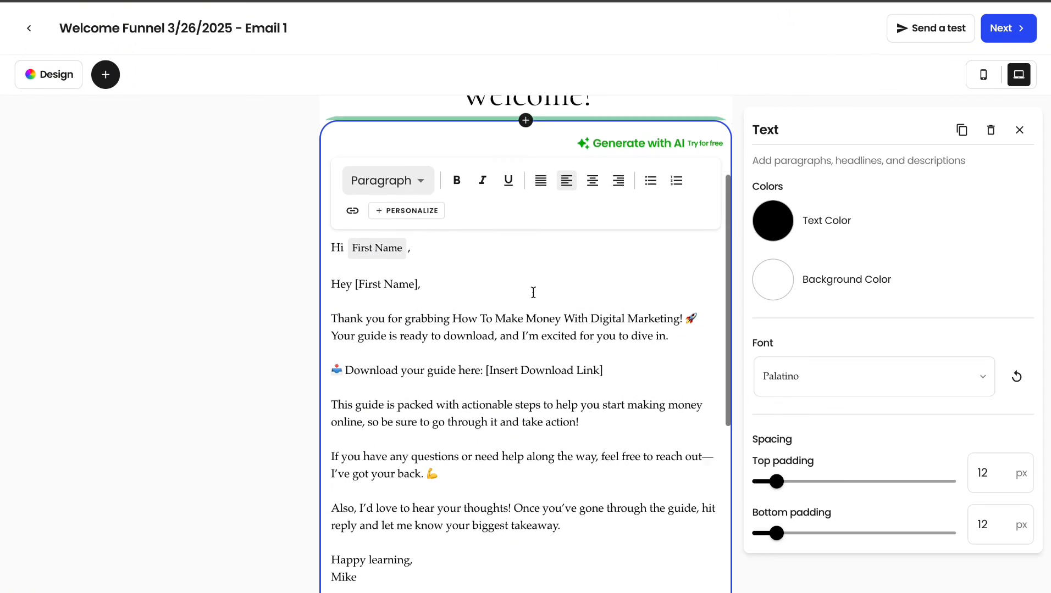
- Delete the duplicate greeting "Hey [First Name]," and the extra blank line from the email body
{"action": "scroll", "coordinate": [533, 293], "scroll_direction": "down", "scroll_amount": 1}
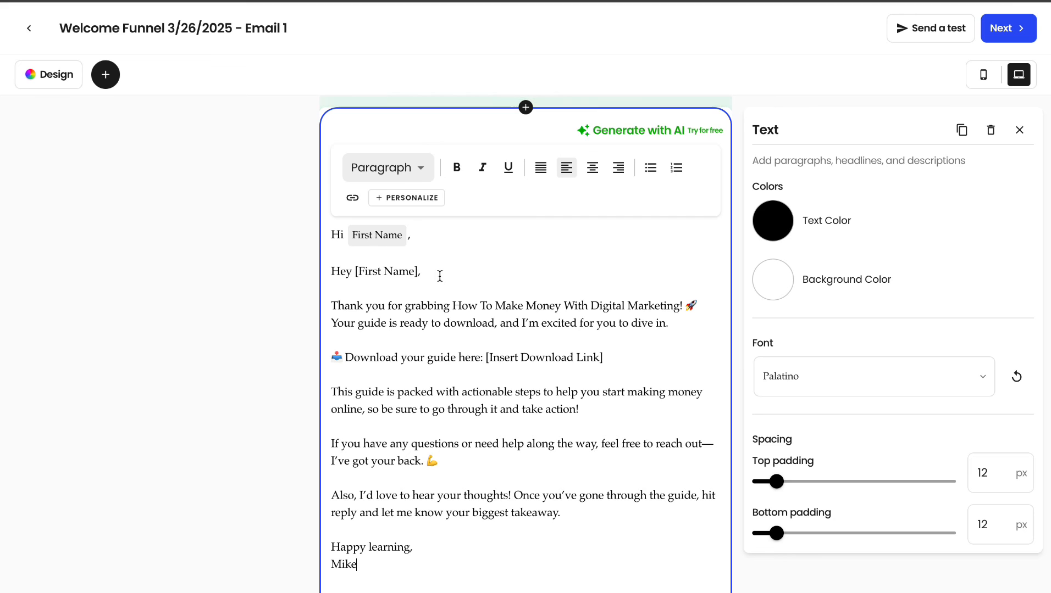
{"action": "left_click_drag", "start_coordinate": [419, 272], "coordinate": [328, 275]}
{"action": "key", "text": "BackSpace"}
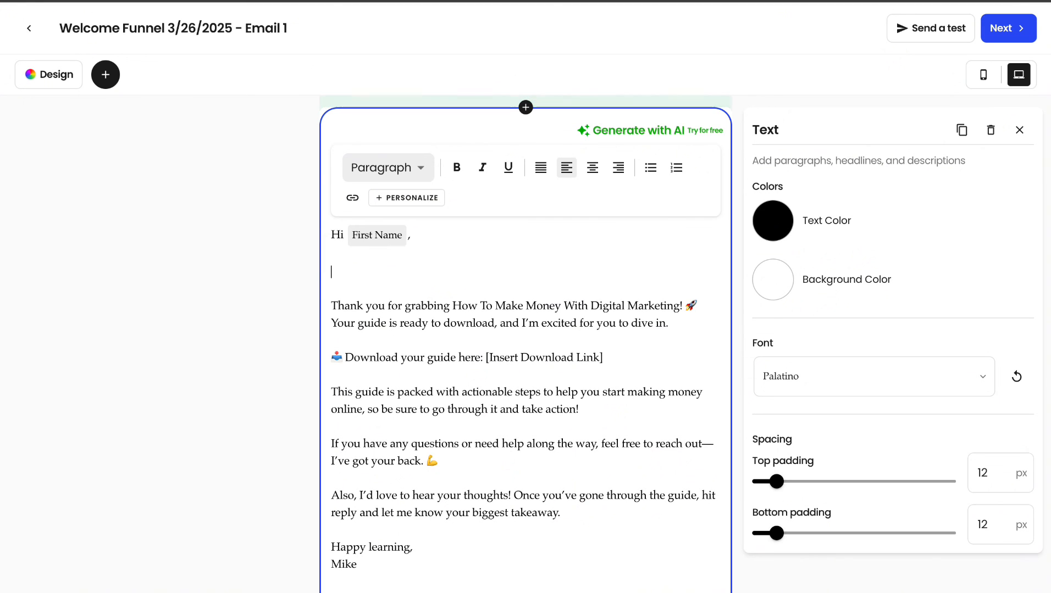
{"action": "key", "text": "BackSpace"}
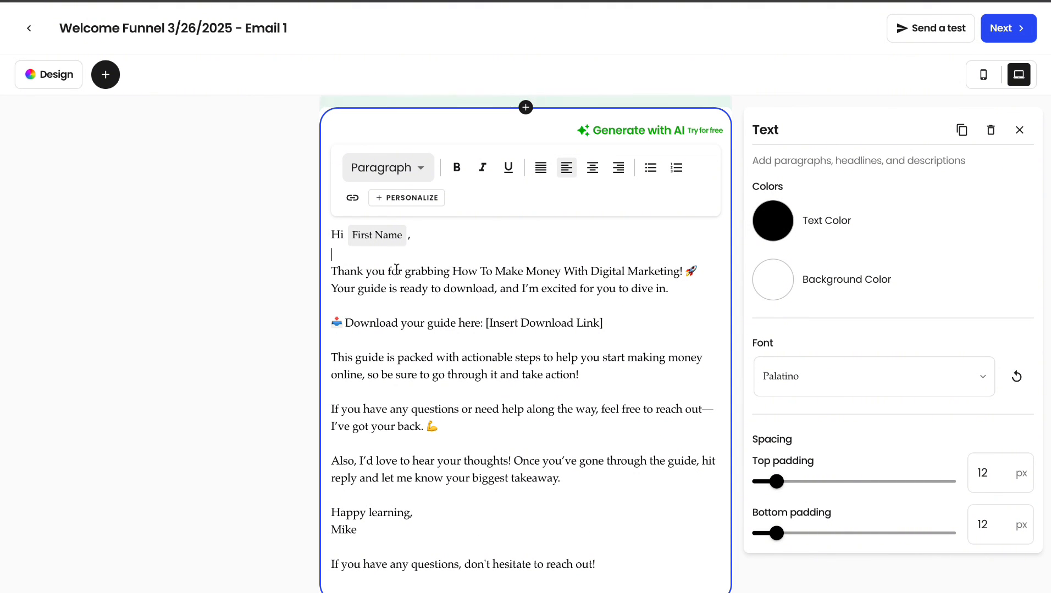
- Review the email body from the "[Insert Download Link]" placeholder through the signature and footer
{"action": "scroll", "coordinate": [388, 261], "scroll_direction": "up", "scroll_amount": 1}
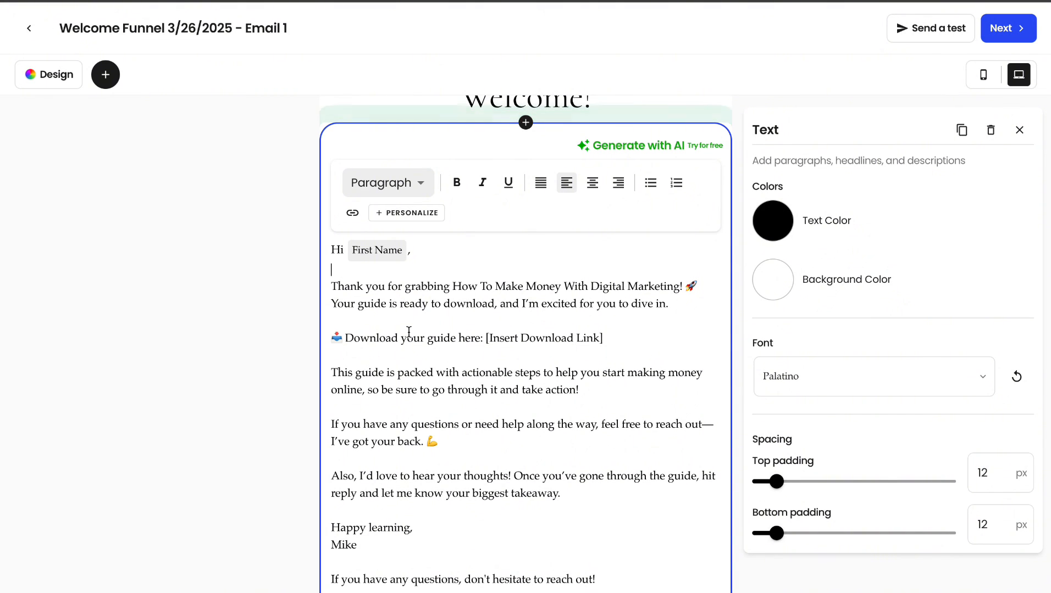
{"action": "left_click_drag", "start_coordinate": [486, 337], "coordinate": [625, 342]}
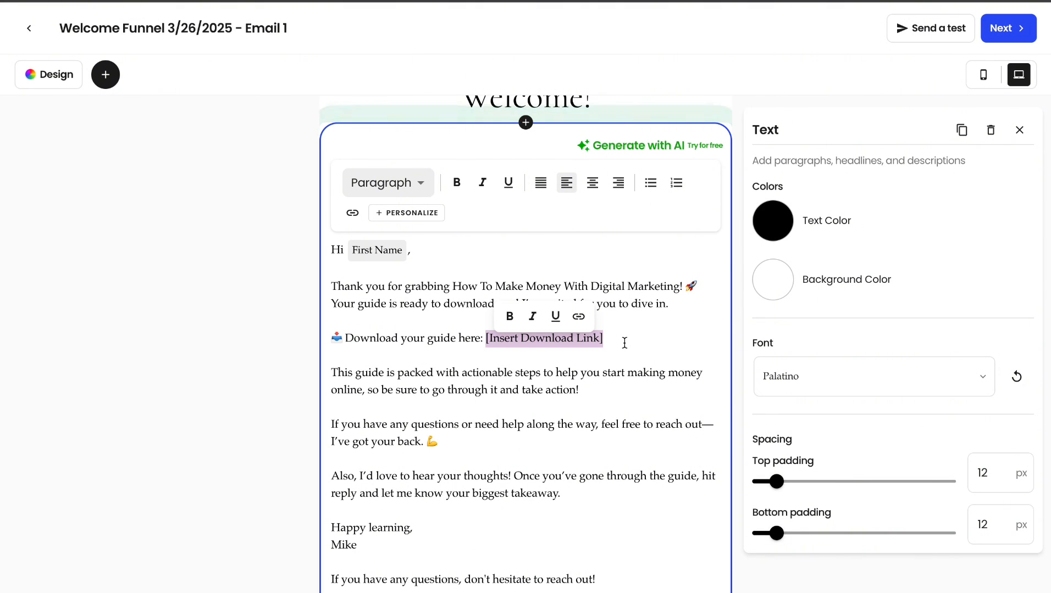
{"action": "left_click", "coordinate": [631, 343]}
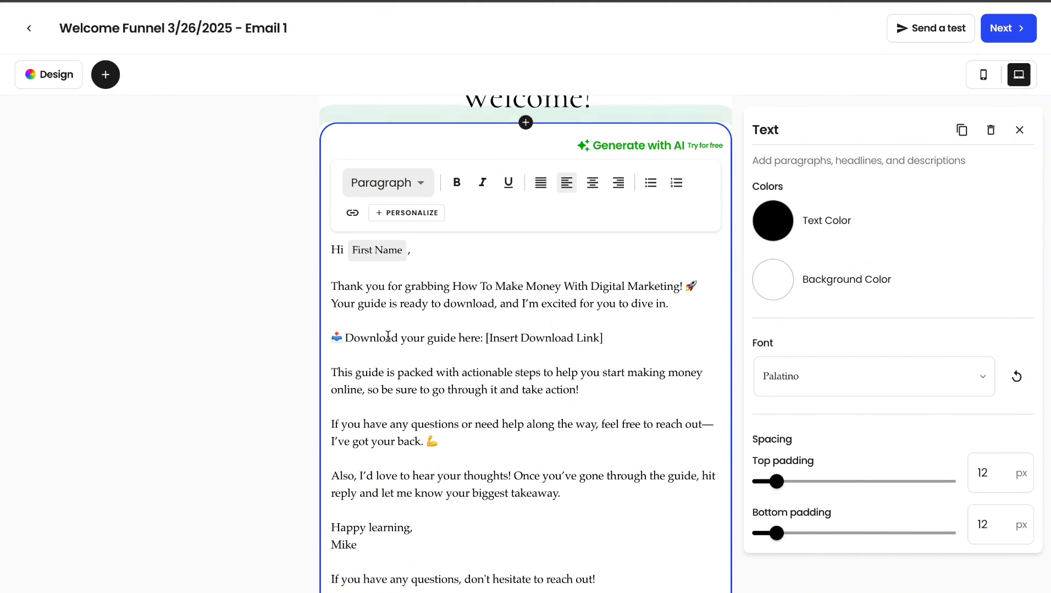
{"action": "left_click_drag", "start_coordinate": [485, 338], "coordinate": [604, 339]}
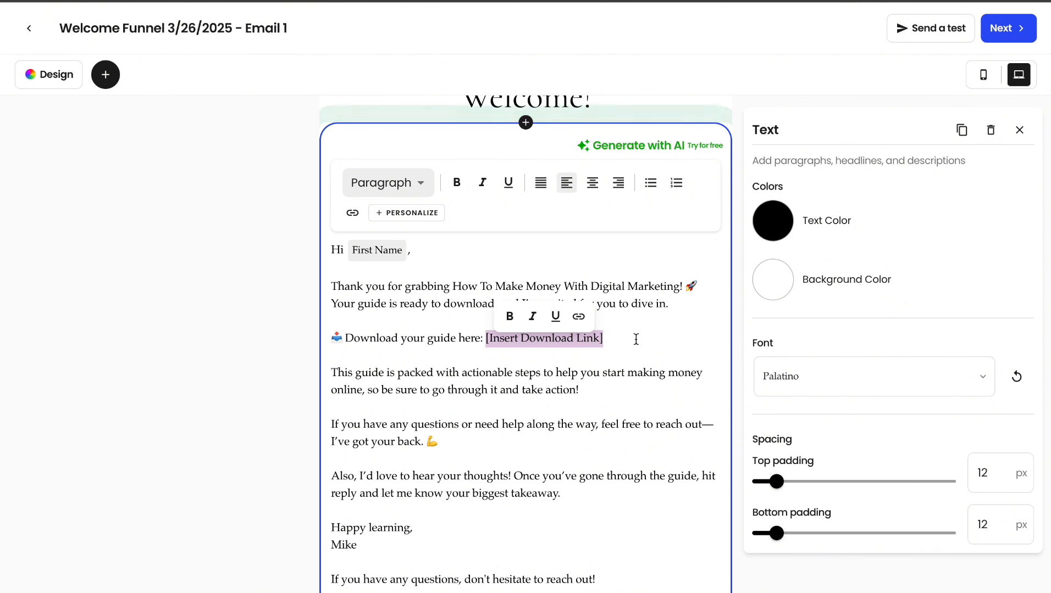
{"action": "left_click", "coordinate": [635, 339]}
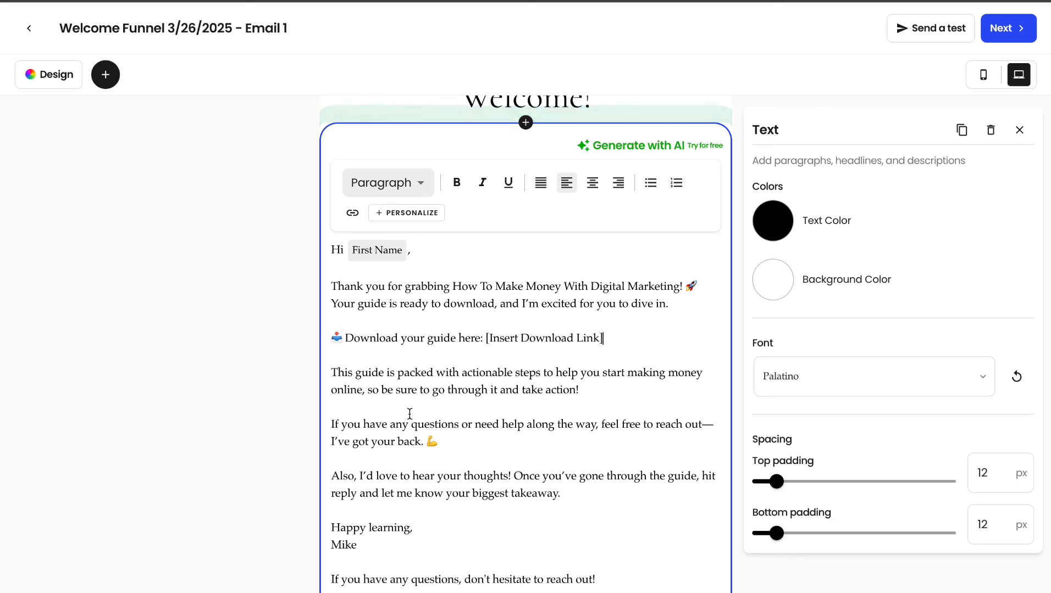
{"action": "scroll", "coordinate": [409, 413], "scroll_direction": "down", "scroll_amount": 2}
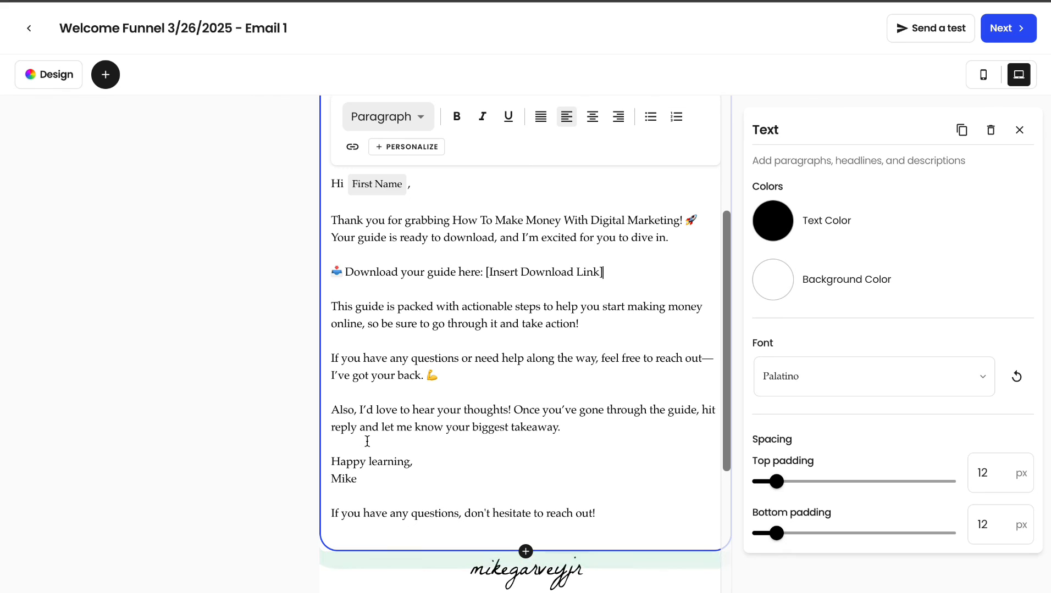
{"action": "scroll", "coordinate": [385, 483], "scroll_direction": "down", "scroll_amount": 1}
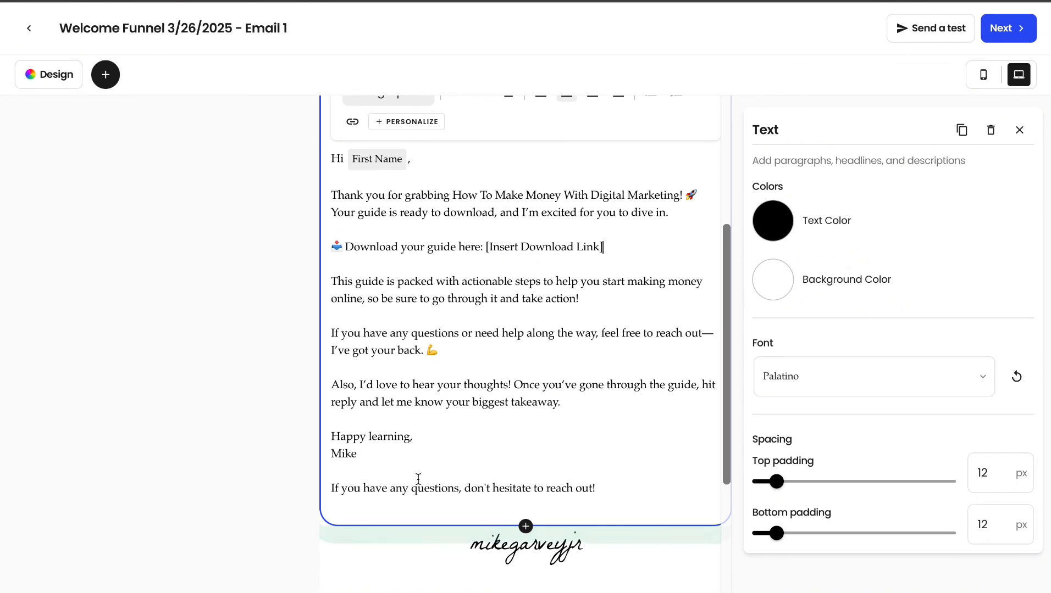
{"action": "scroll", "coordinate": [593, 482], "scroll_direction": "down", "scroll_amount": 2}
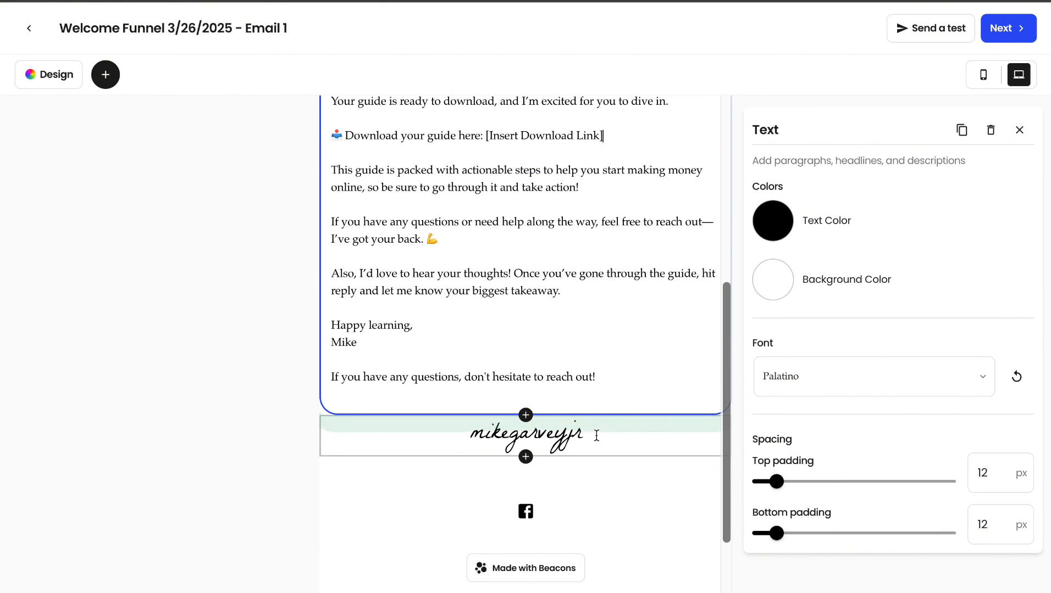
{"action": "scroll", "coordinate": [595, 434], "scroll_direction": "up", "scroll_amount": 1}
{"action": "scroll", "coordinate": [596, 435], "scroll_direction": "up", "scroll_amount": 4}
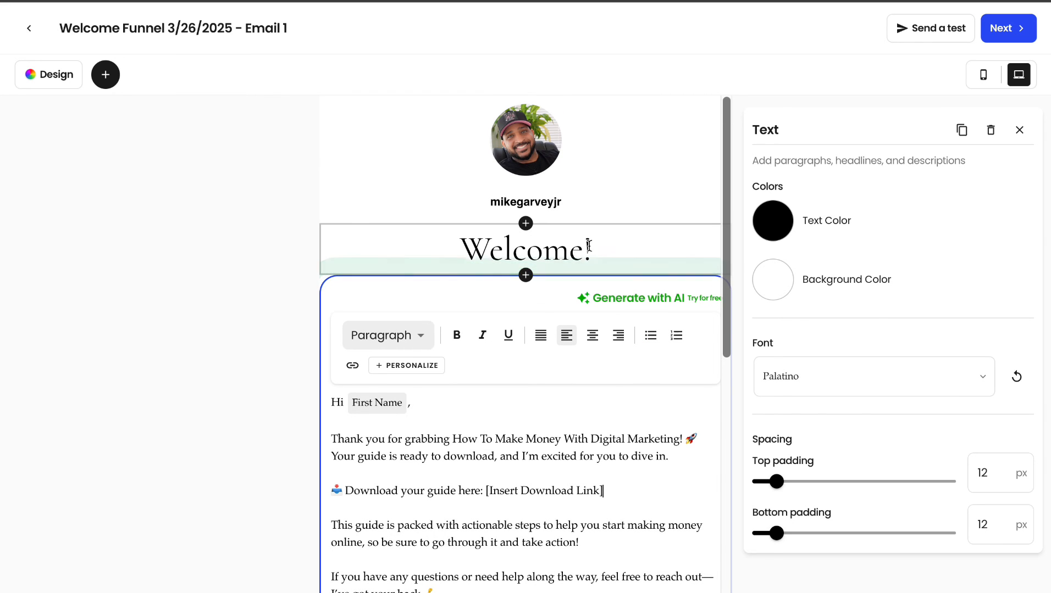
- Examine the text, font and design options of the email's "Welcome!" heading block
{"action": "left_click", "coordinate": [589, 246]}
{"action": "left_click", "coordinate": [594, 249]}
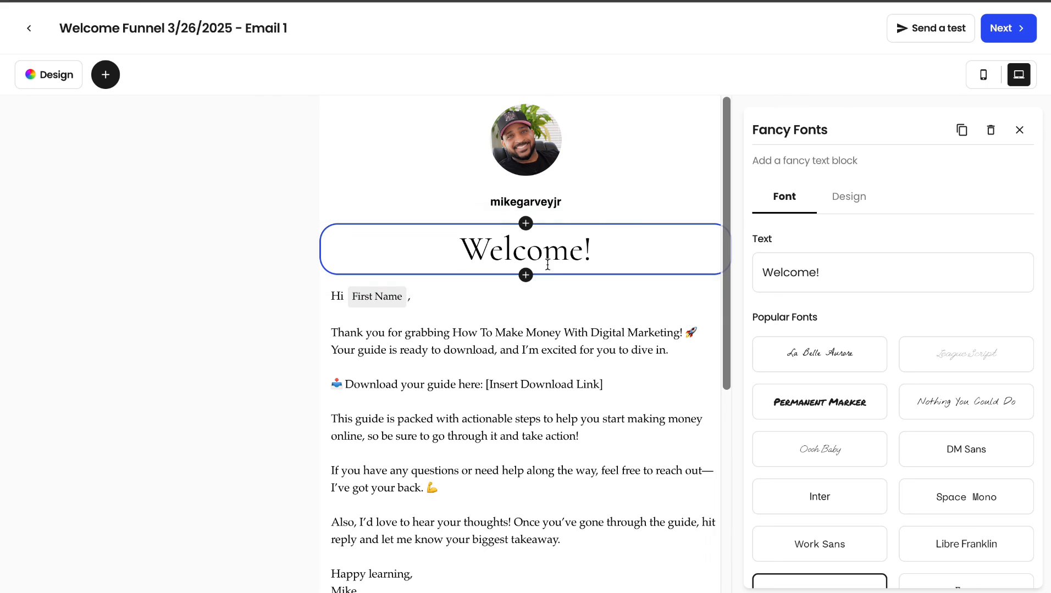
{"action": "scroll", "coordinate": [671, 310], "scroll_direction": "down", "scroll_amount": 2}
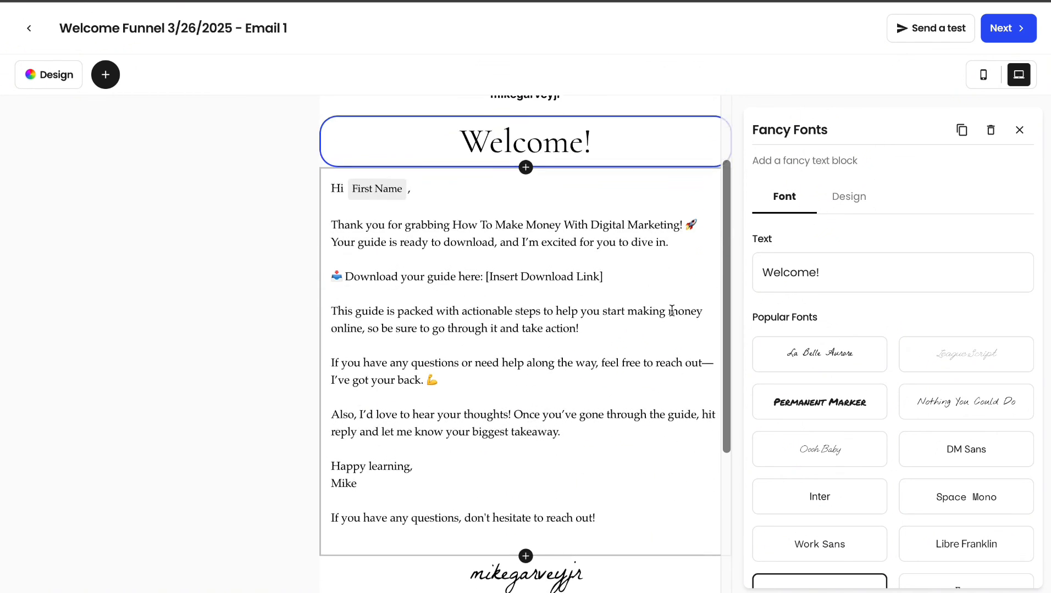
{"action": "scroll", "coordinate": [672, 310], "scroll_direction": "down", "scroll_amount": 3}
{"action": "scroll", "coordinate": [671, 309], "scroll_direction": "up", "scroll_amount": 4}
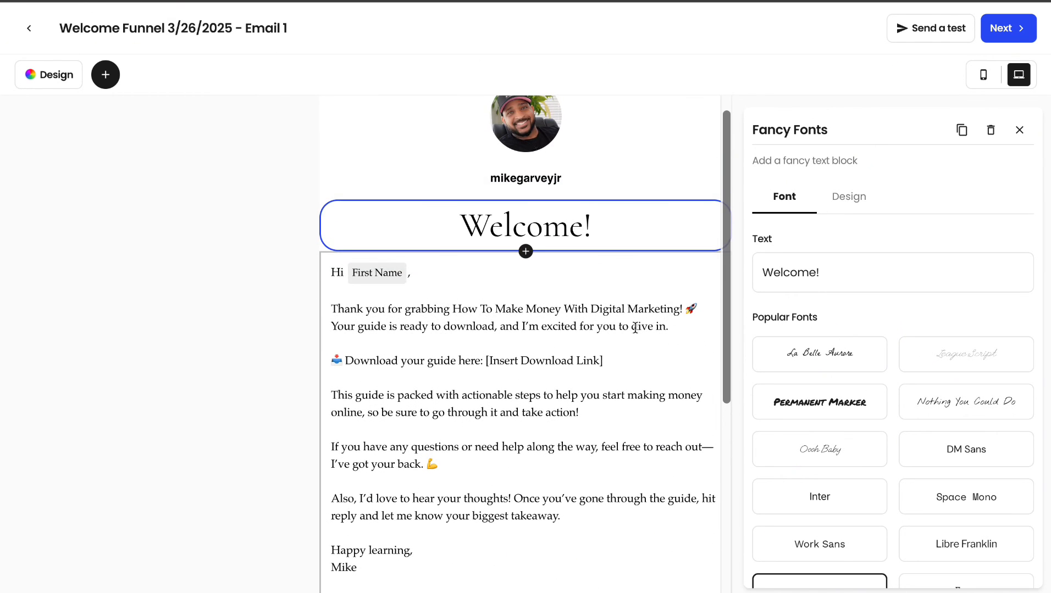
{"action": "scroll", "coordinate": [634, 328], "scroll_direction": "down", "scroll_amount": 1}
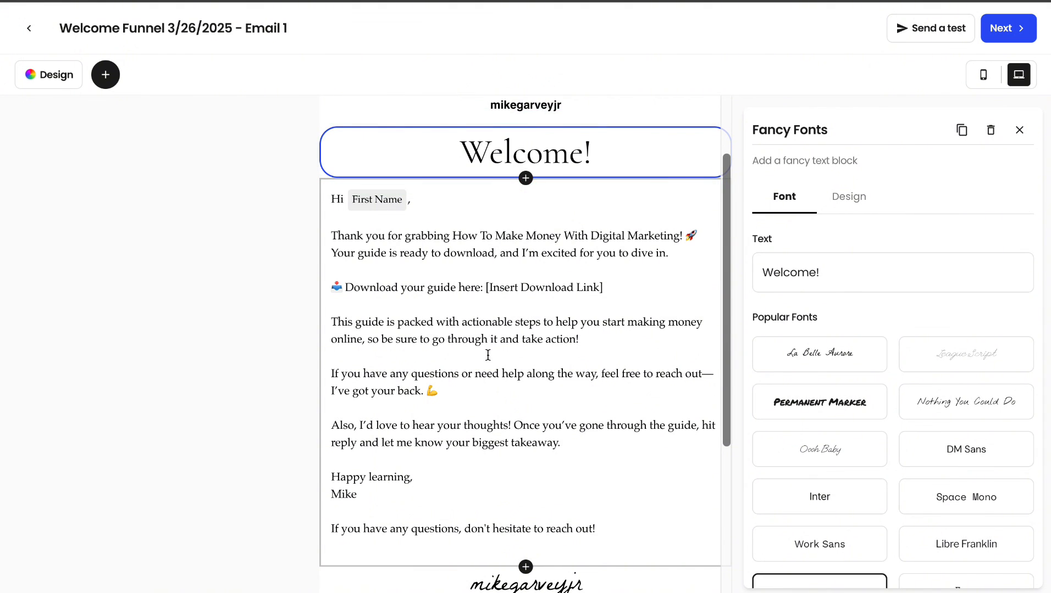
{"action": "scroll", "coordinate": [487, 355], "scroll_direction": "up", "scroll_amount": 1}
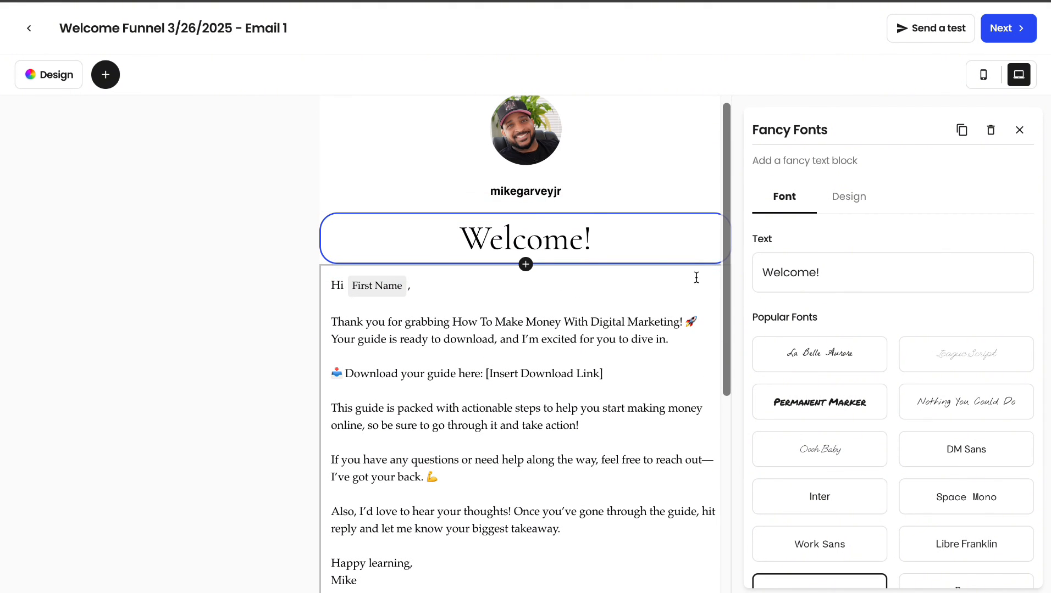
{"action": "scroll", "coordinate": [870, 291], "scroll_direction": "down", "scroll_amount": 1}
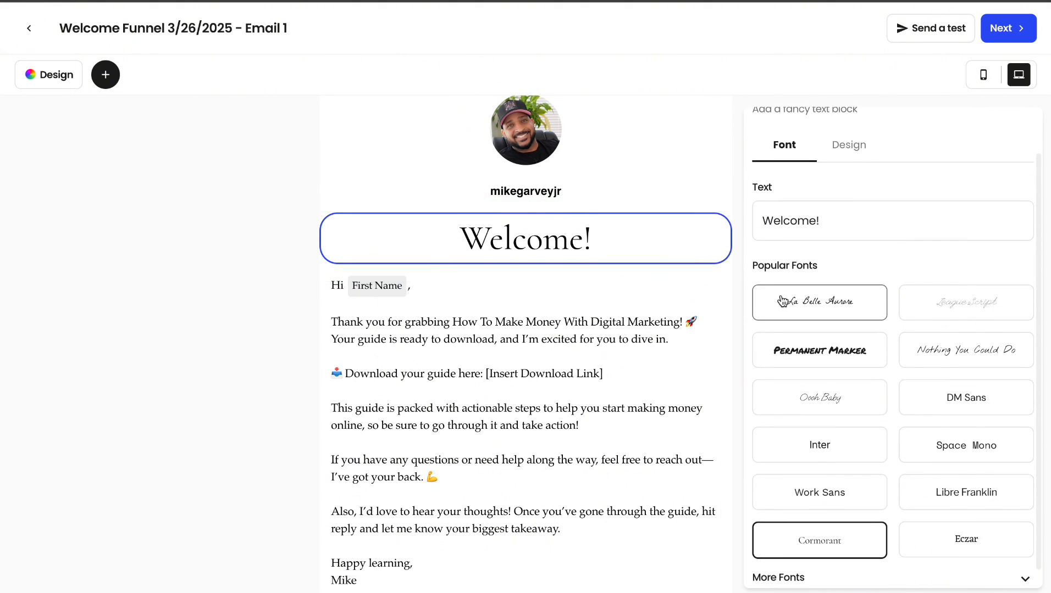
{"action": "left_click", "coordinate": [835, 223]}
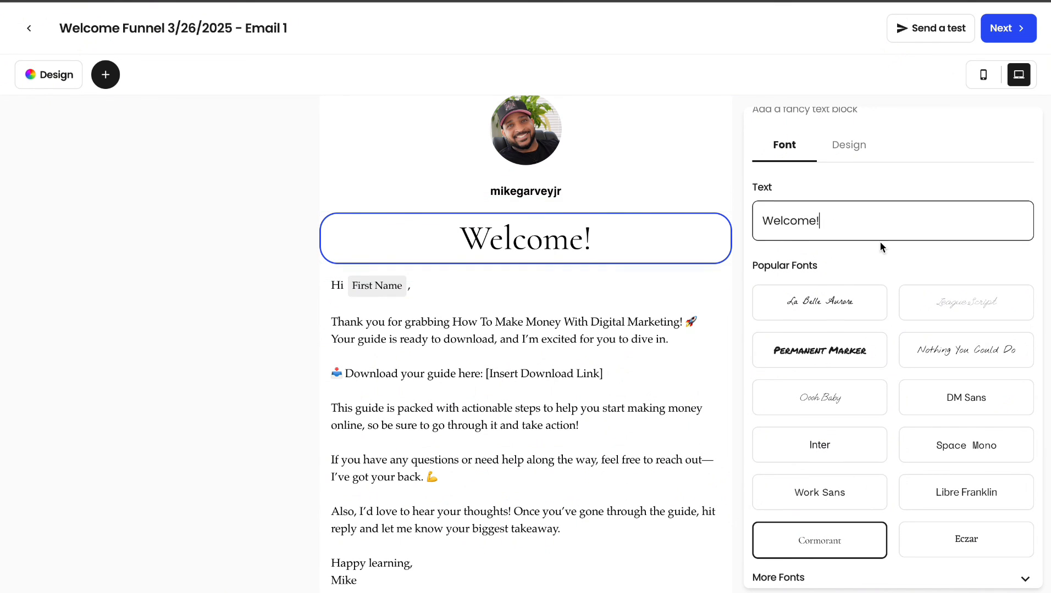
{"action": "scroll", "coordinate": [879, 242], "scroll_direction": "up", "scroll_amount": 1}
{"action": "left_click", "coordinate": [848, 197]}
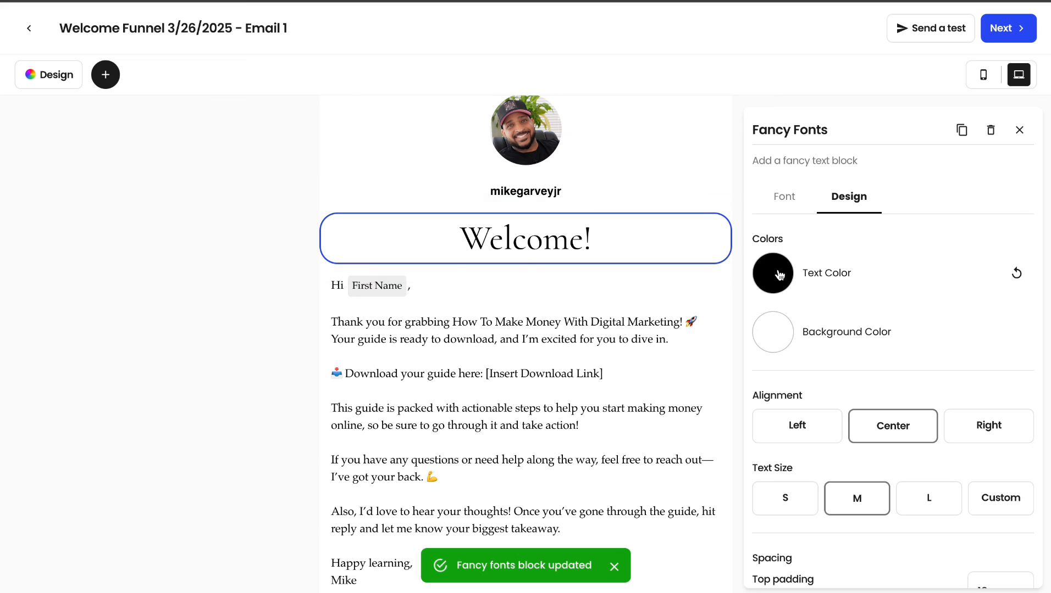
{"action": "scroll", "coordinate": [779, 273], "scroll_direction": "down", "scroll_amount": 1}
{"action": "scroll", "coordinate": [780, 244], "scroll_direction": "down", "scroll_amount": 1}
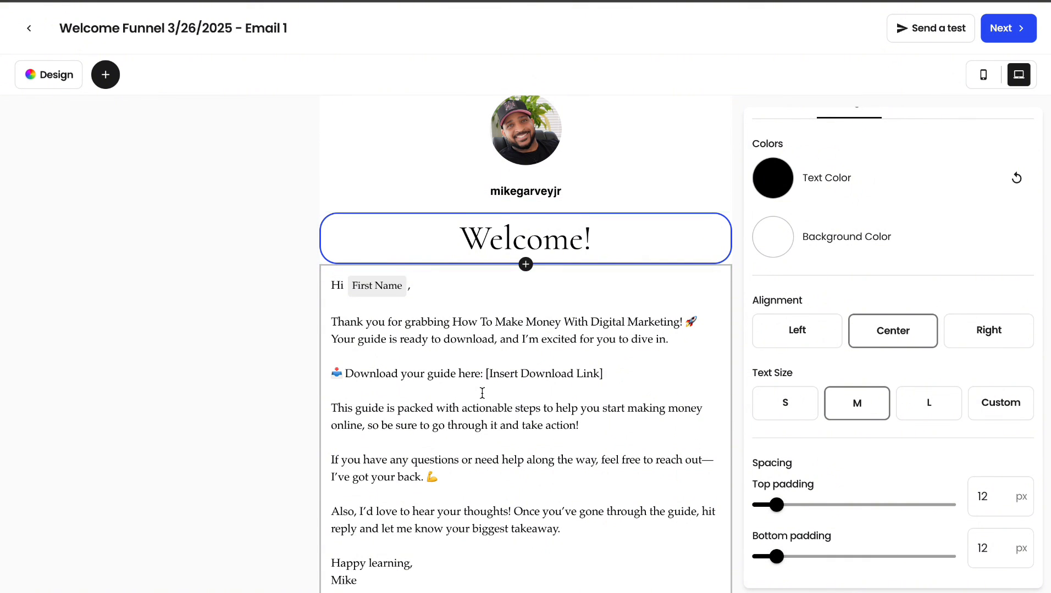
- Continue to the email's subject settings and enter the subject line "🎉 Thank You for Your Purchase – Your Guide is Inside!"
{"action": "scroll", "coordinate": [482, 392], "scroll_direction": "down", "scroll_amount": 5}
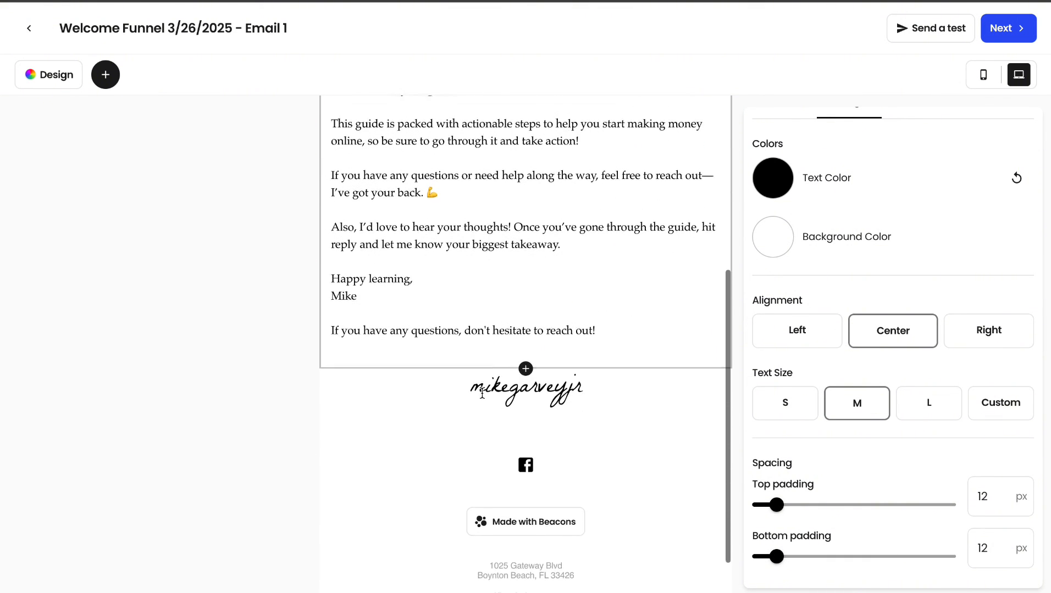
{"action": "scroll", "coordinate": [482, 393], "scroll_direction": "up", "scroll_amount": 4}
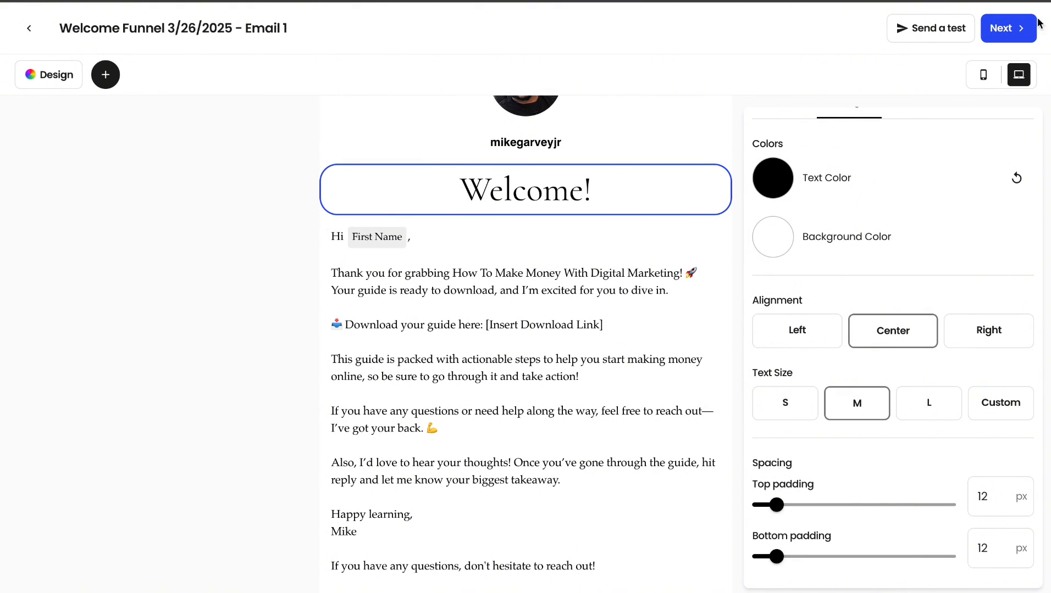
{"action": "left_click", "coordinate": [1015, 27]}
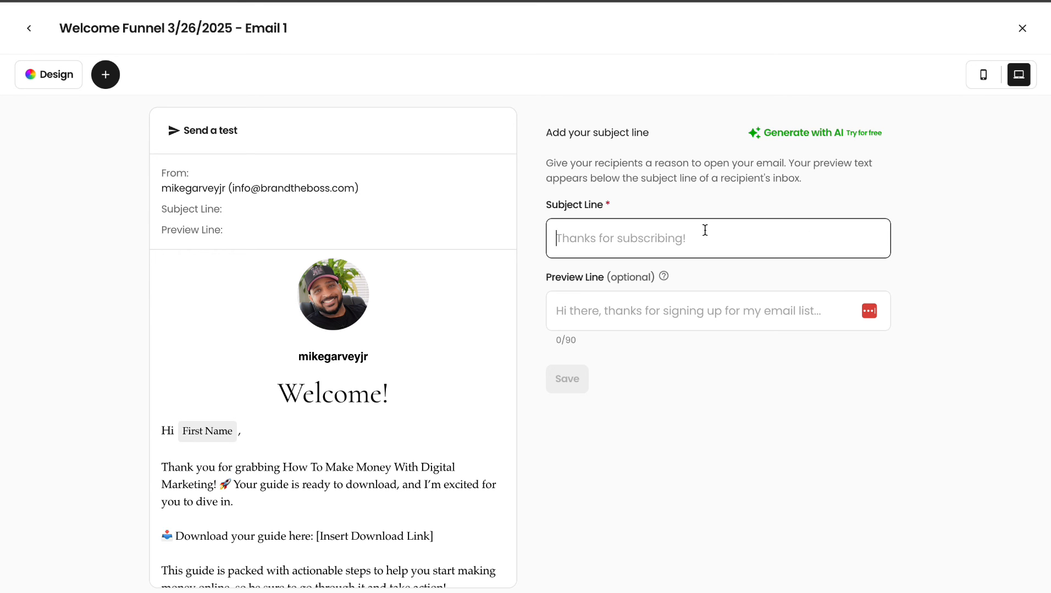
{"action": "type", "text": "🎉 Thank You for Your Purchase – Your Guide is Inside!"}
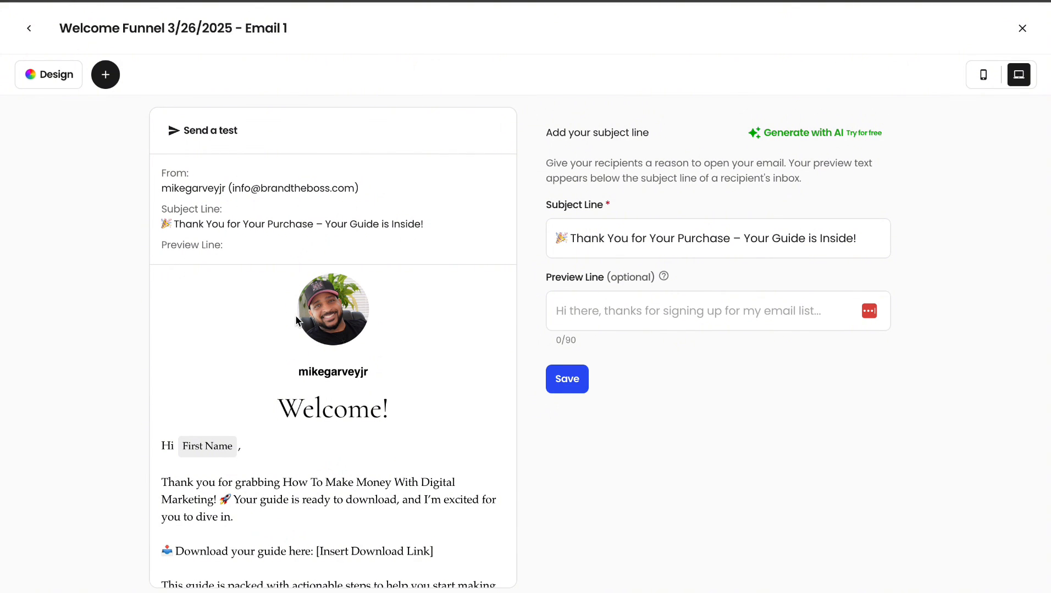
- Read through the full email preview, from the profile header to the signature and unsubscribe footer
{"action": "scroll", "coordinate": [295, 319], "scroll_direction": "down", "scroll_amount": 1}
{"action": "scroll", "coordinate": [297, 320], "scroll_direction": "up", "scroll_amount": 1}
{"action": "scroll", "coordinate": [329, 354], "scroll_direction": "down", "scroll_amount": 5}
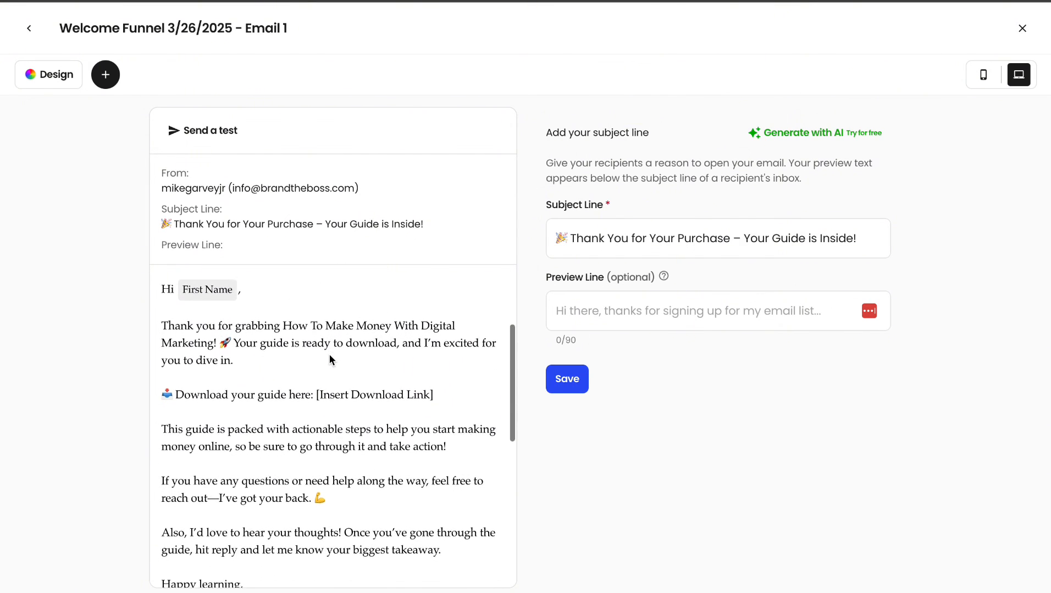
{"action": "scroll", "coordinate": [329, 358], "scroll_direction": "down", "scroll_amount": 4}
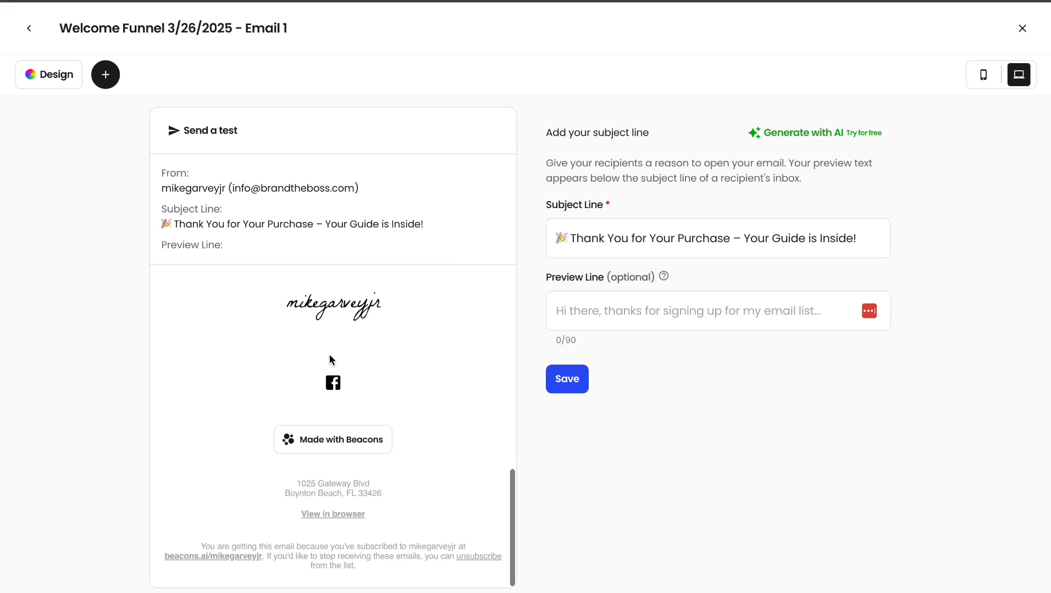
{"action": "scroll", "coordinate": [330, 357], "scroll_direction": "up", "scroll_amount": 8}
{"action": "scroll", "coordinate": [329, 354], "scroll_direction": "up", "scroll_amount": 4}
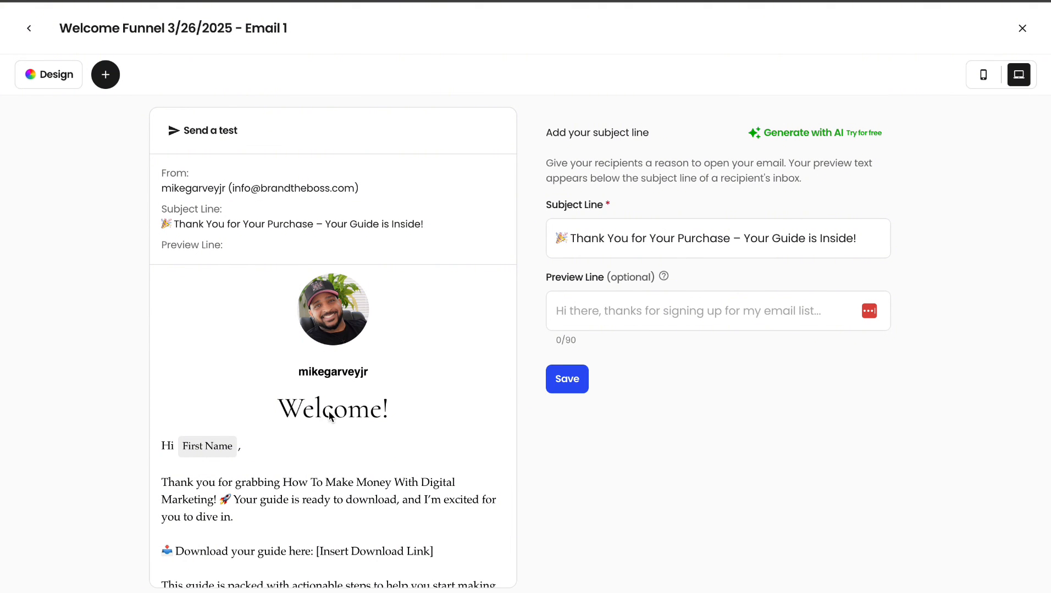
{"action": "scroll", "coordinate": [330, 416], "scroll_direction": "down", "scroll_amount": 2}
{"action": "scroll", "coordinate": [330, 416], "scroll_direction": "up", "scroll_amount": 2}
{"action": "scroll", "coordinate": [329, 416], "scroll_direction": "down", "scroll_amount": 4}
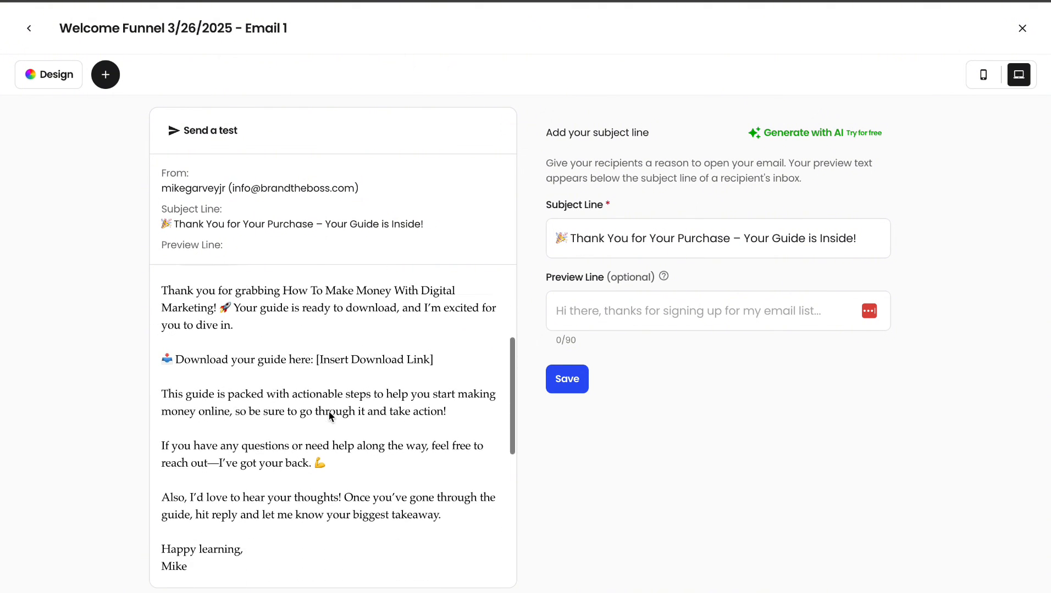
{"action": "scroll", "coordinate": [330, 416], "scroll_direction": "down", "scroll_amount": 4}
{"action": "scroll", "coordinate": [330, 416], "scroll_direction": "up", "scroll_amount": 4}
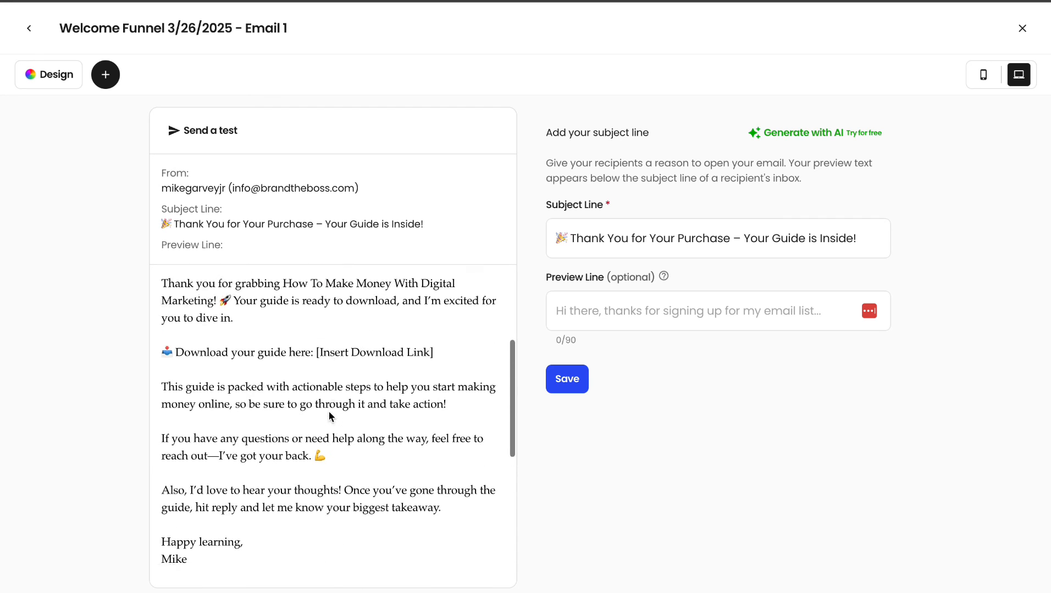
{"action": "scroll", "coordinate": [328, 416], "scroll_direction": "up", "scroll_amount": 4}
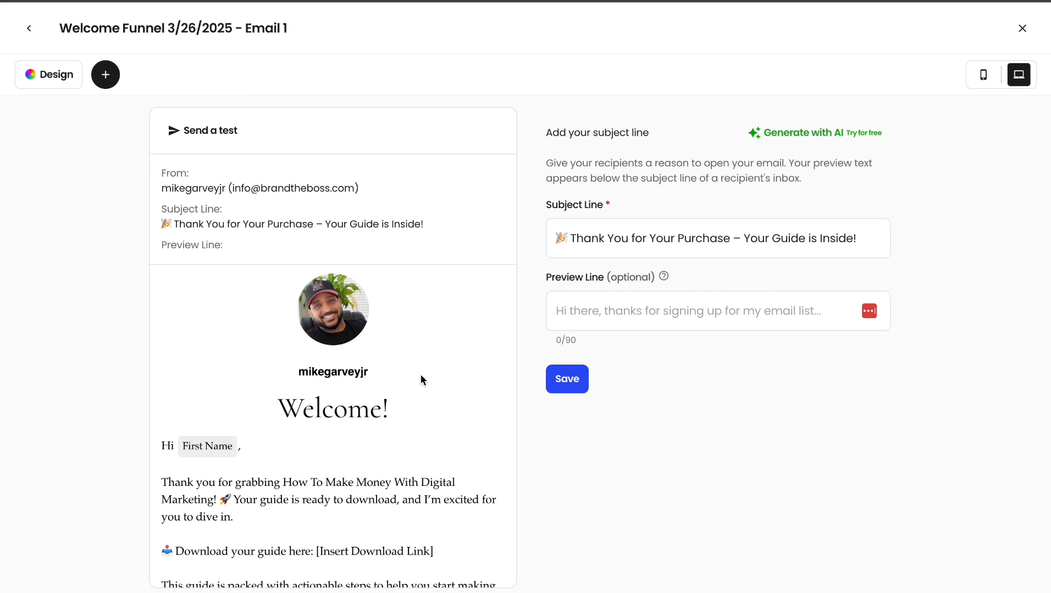
- Save the email's subject settings and check the email in the automation sequence
{"action": "left_click", "coordinate": [567, 379]}
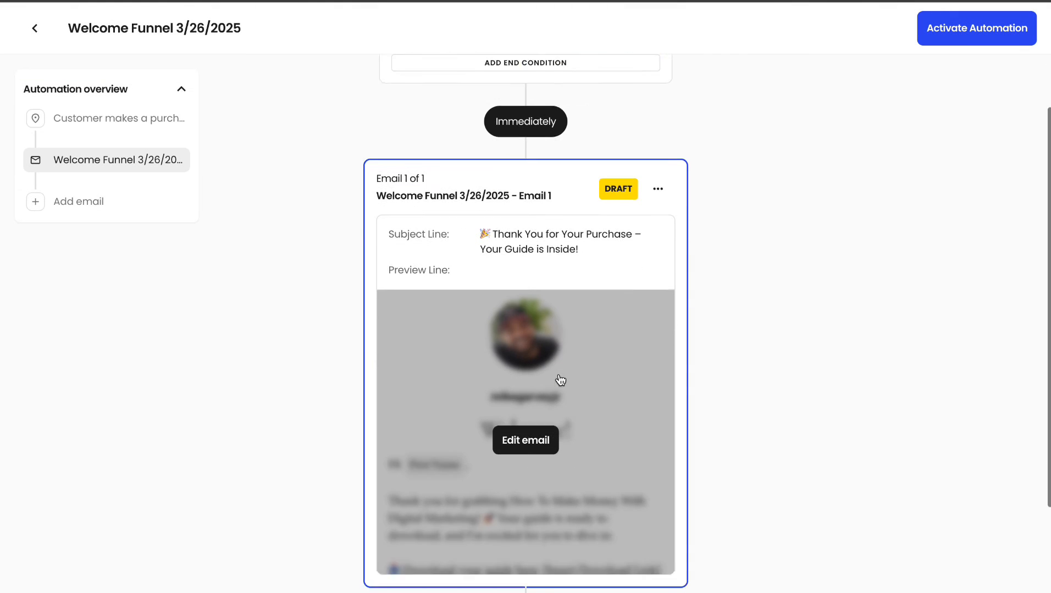
{"action": "scroll", "coordinate": [819, 329], "scroll_direction": "down", "scroll_amount": 1}
{"action": "scroll", "coordinate": [819, 329], "scroll_direction": "down", "scroll_amount": 2}
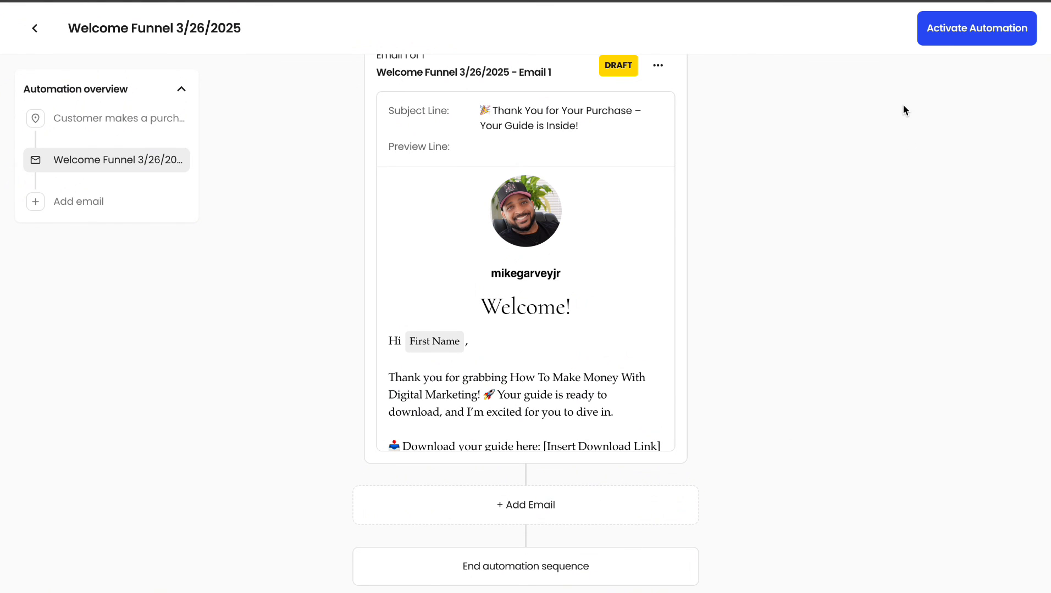
{"action": "scroll", "coordinate": [615, 110], "scroll_direction": "up", "scroll_amount": 2}
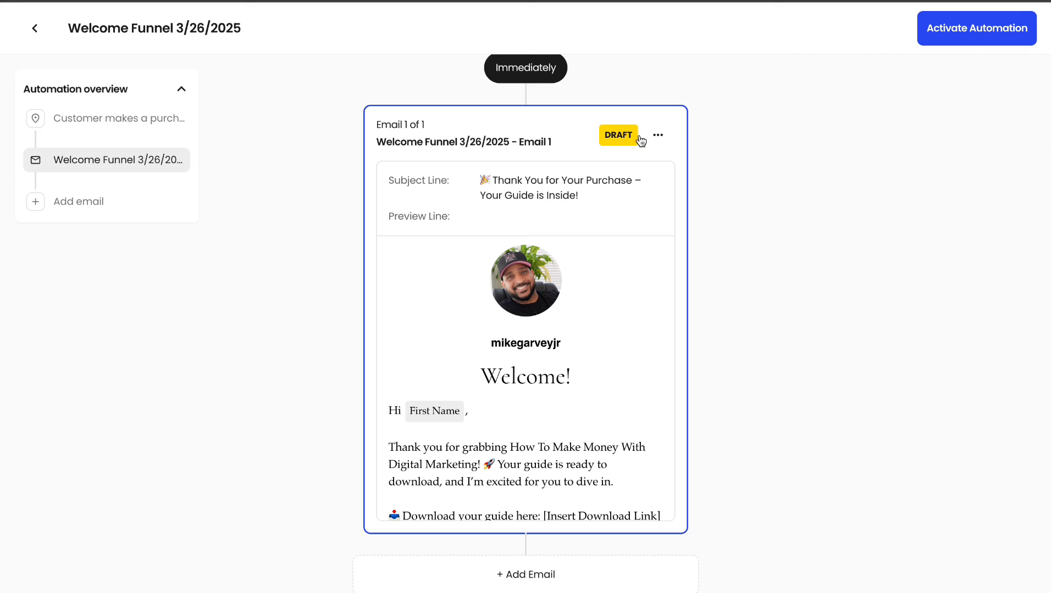